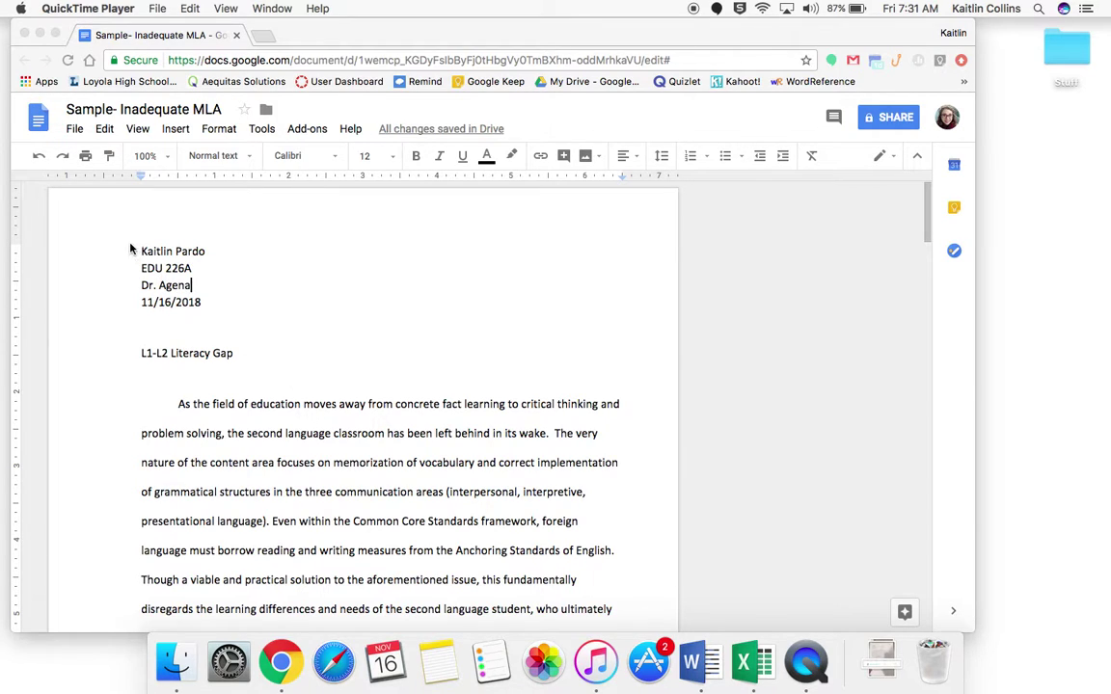
Step: Set the whole document's text, from the heading through the references, to Times New Roman, size 12
{"action": "left_click", "coordinate": [164, 258]}
{"action": "left_click_drag", "start_coordinate": [134, 254], "coordinate": [634, 377]}
{"action": "scroll", "coordinate": [620, 464], "scroll_direction": "down", "scroll_amount": 3}
{"action": "scroll", "coordinate": [578, 462], "scroll_direction": "down", "scroll_amount": 5}
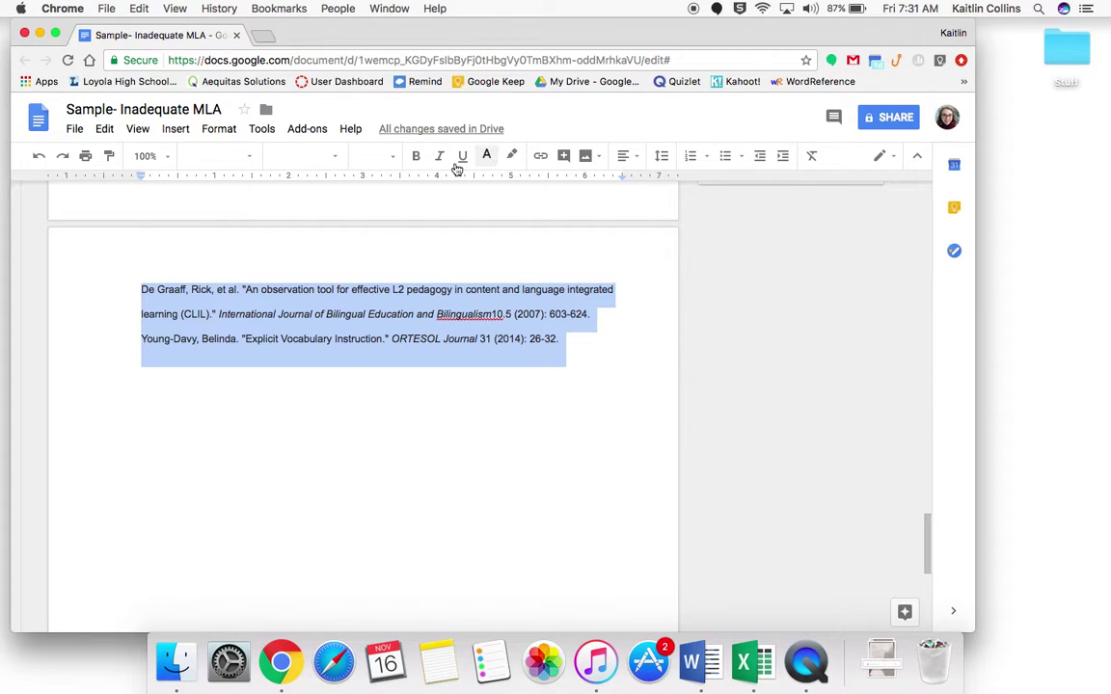
{"action": "left_click", "coordinate": [231, 155]}
{"action": "left_click", "coordinate": [270, 160]}
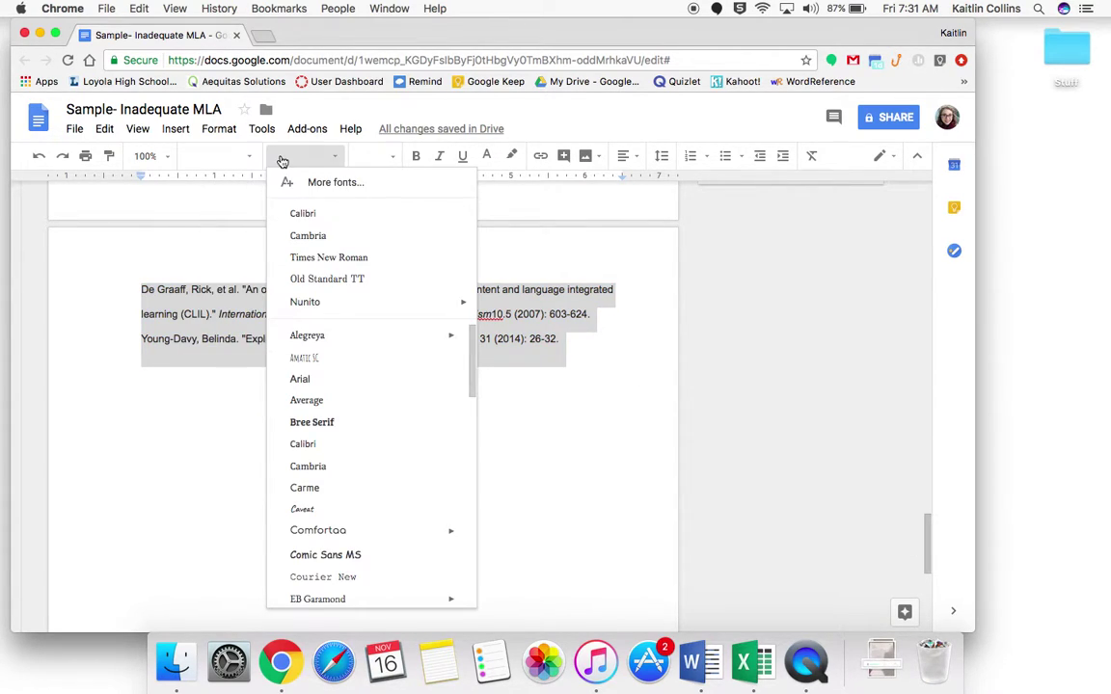
{"action": "left_click", "coordinate": [327, 253]}
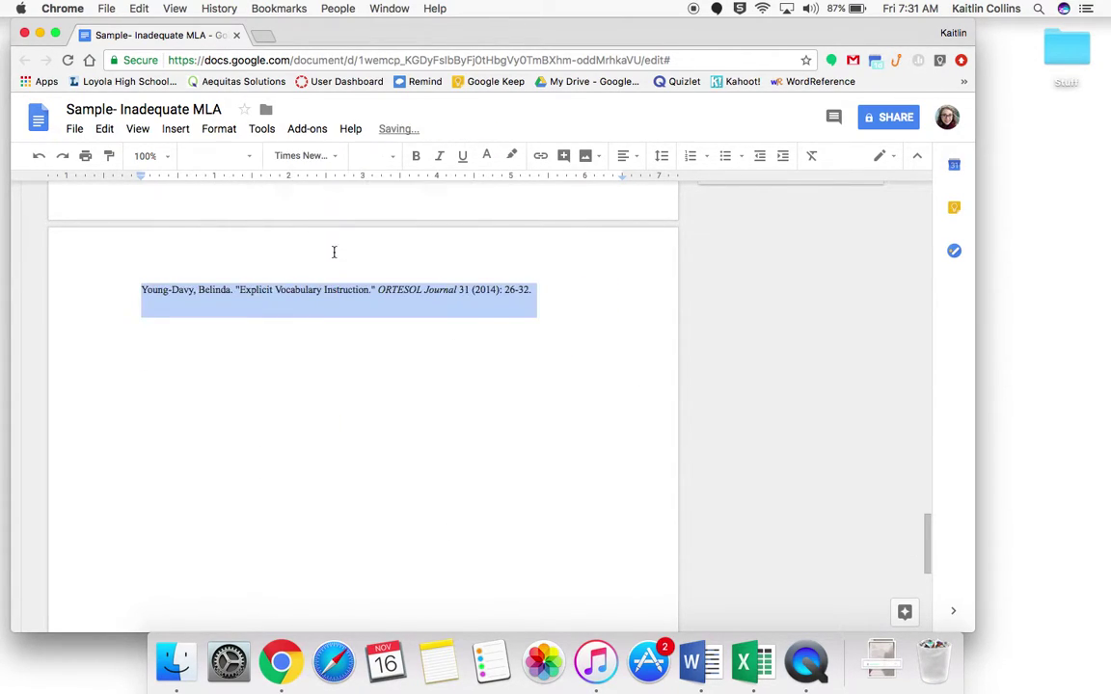
{"action": "left_click", "coordinate": [370, 155]}
{"action": "left_click", "coordinate": [378, 266]}
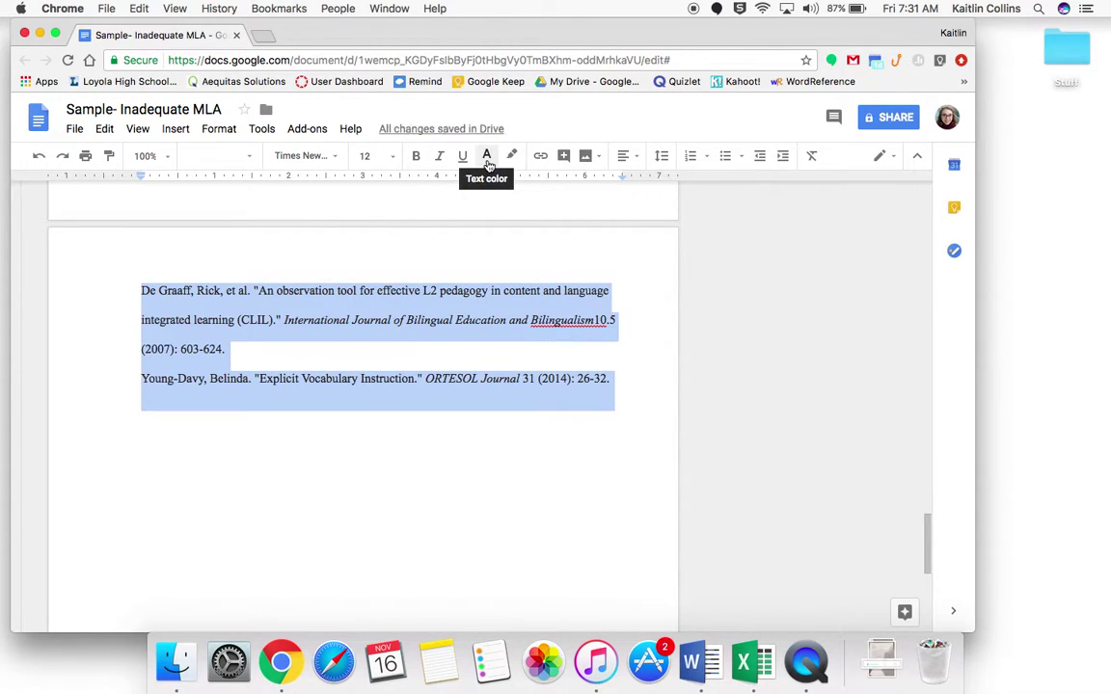
Step: Change the text color of the whole document to black, including the link under References
{"action": "scroll", "coordinate": [487, 377], "scroll_direction": "up", "scroll_amount": 8}
{"action": "scroll", "coordinate": [487, 377], "scroll_direction": "down", "scroll_amount": 1}
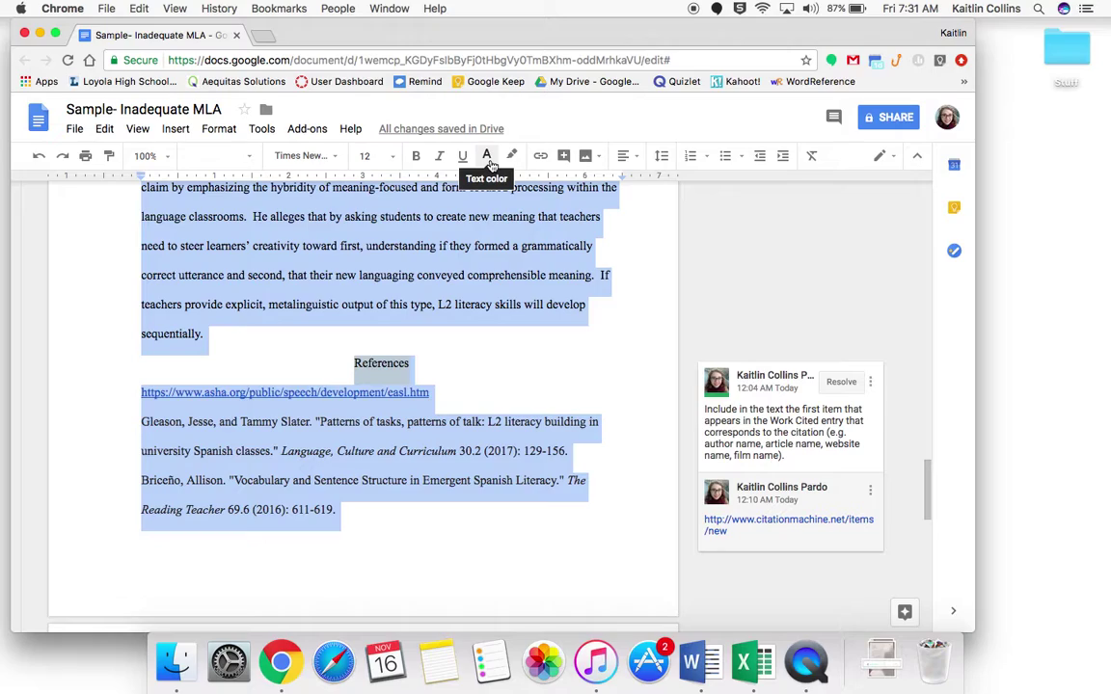
{"action": "left_click", "coordinate": [487, 157]}
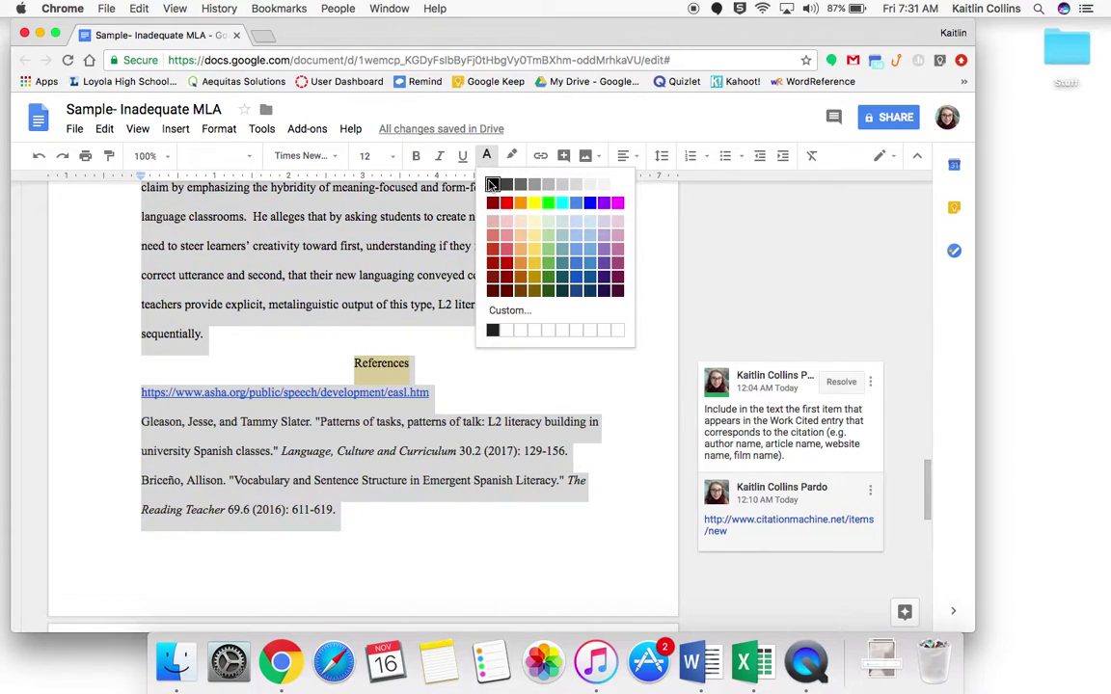
{"action": "left_click", "coordinate": [492, 185]}
{"action": "left_click", "coordinate": [501, 344]}
{"action": "scroll", "coordinate": [504, 357], "scroll_direction": "up", "scroll_amount": 20}
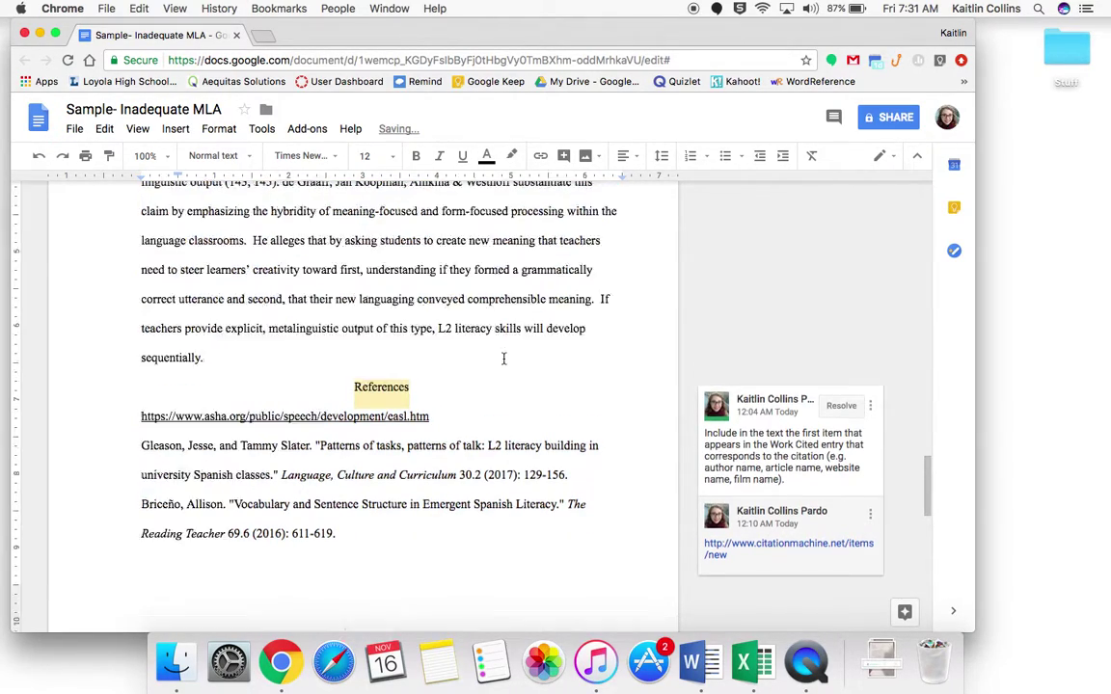
{"action": "scroll", "coordinate": [503, 359], "scroll_direction": "up", "scroll_amount": 5}
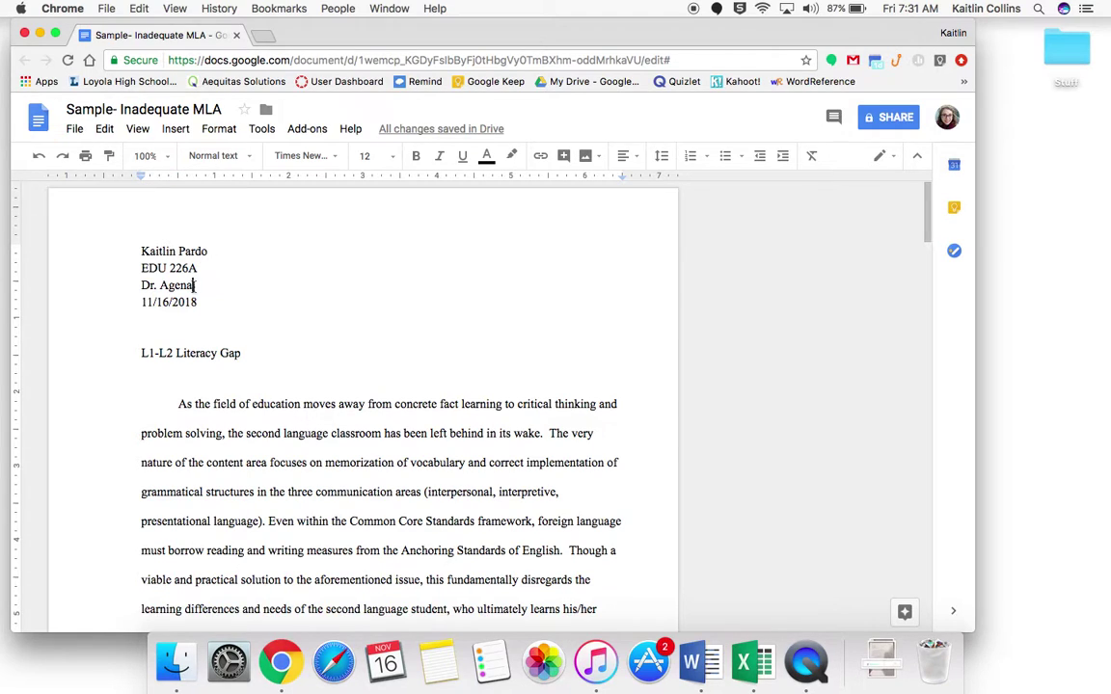
Step: In the paper's heading, move the instructor's name above the course code and rewrite the date as 16 November 2018
{"action": "left_click_drag", "start_coordinate": [194, 285], "coordinate": [142, 285]}
{"action": "key", "text": "BackSpace"}
{"action": "left_click", "coordinate": [140, 276]}
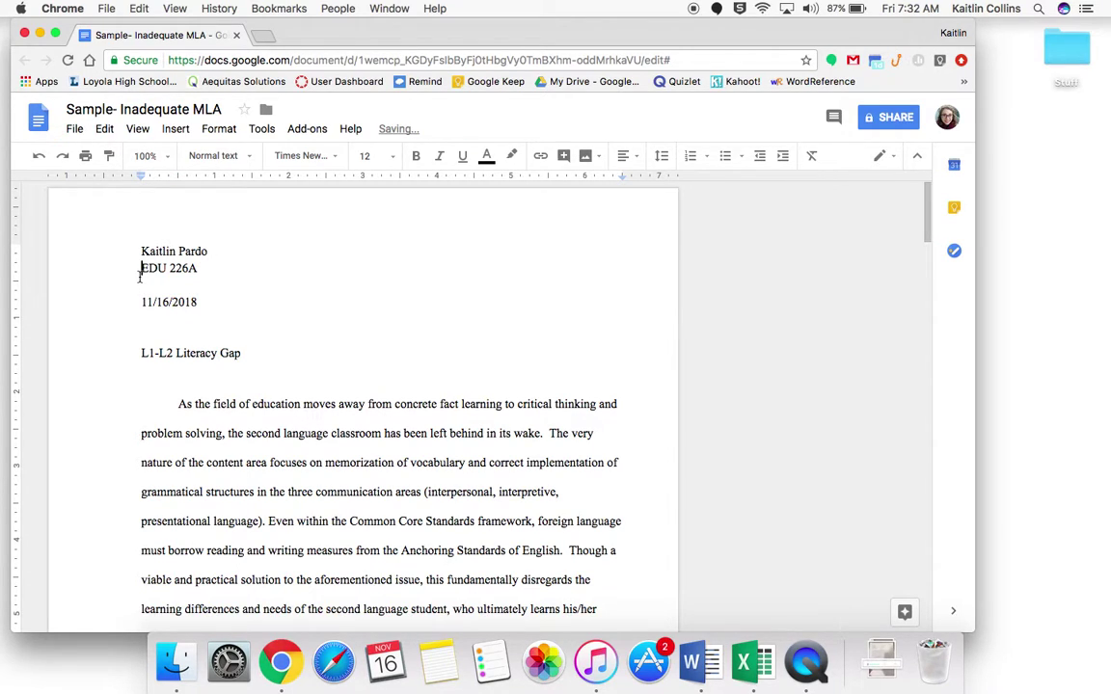
{"action": "key", "text": "BackSpace"}
{"action": "key", "text": "super+z"}
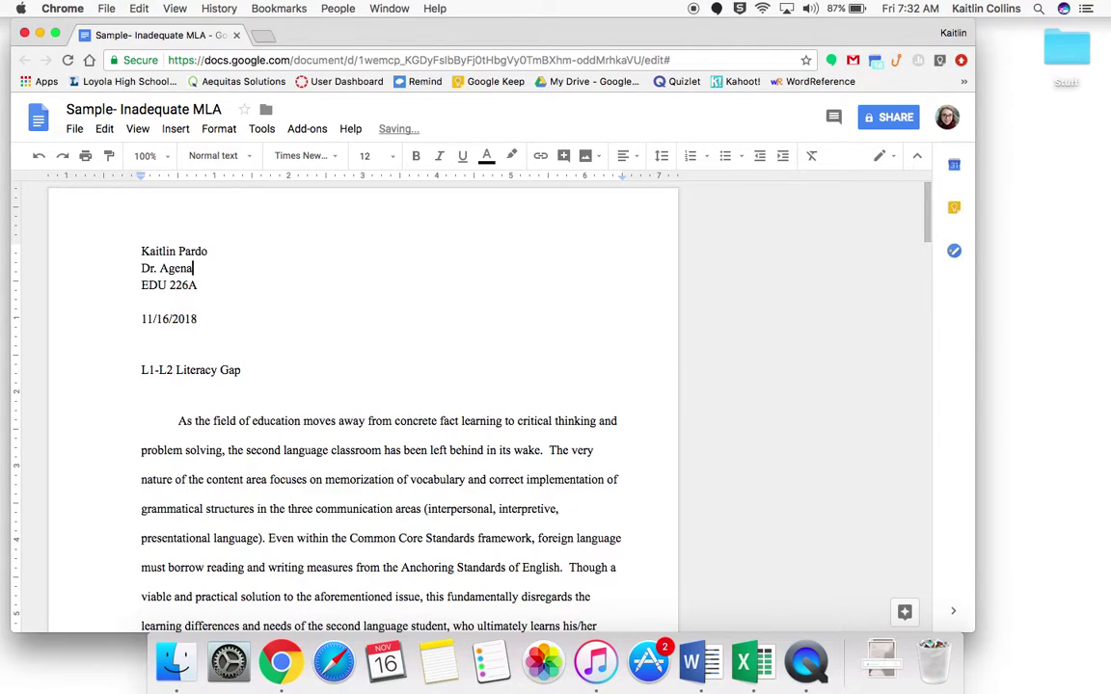
{"action": "key", "text": "BackSpace"}
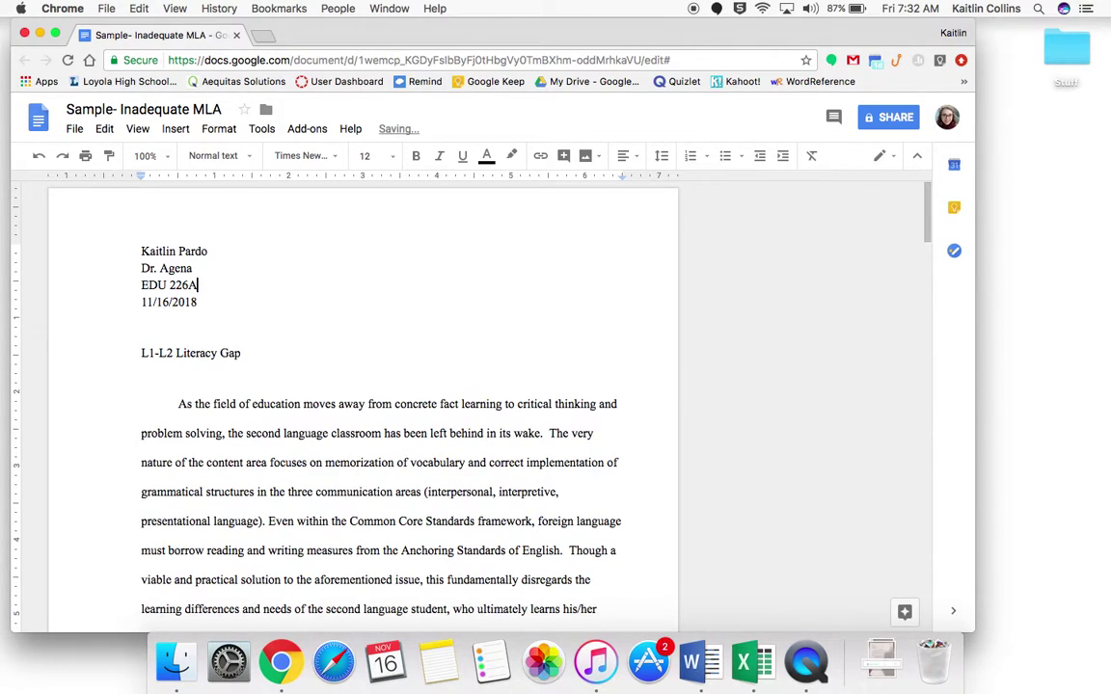
{"action": "left_click_drag", "start_coordinate": [205, 298], "coordinate": [131, 296]}
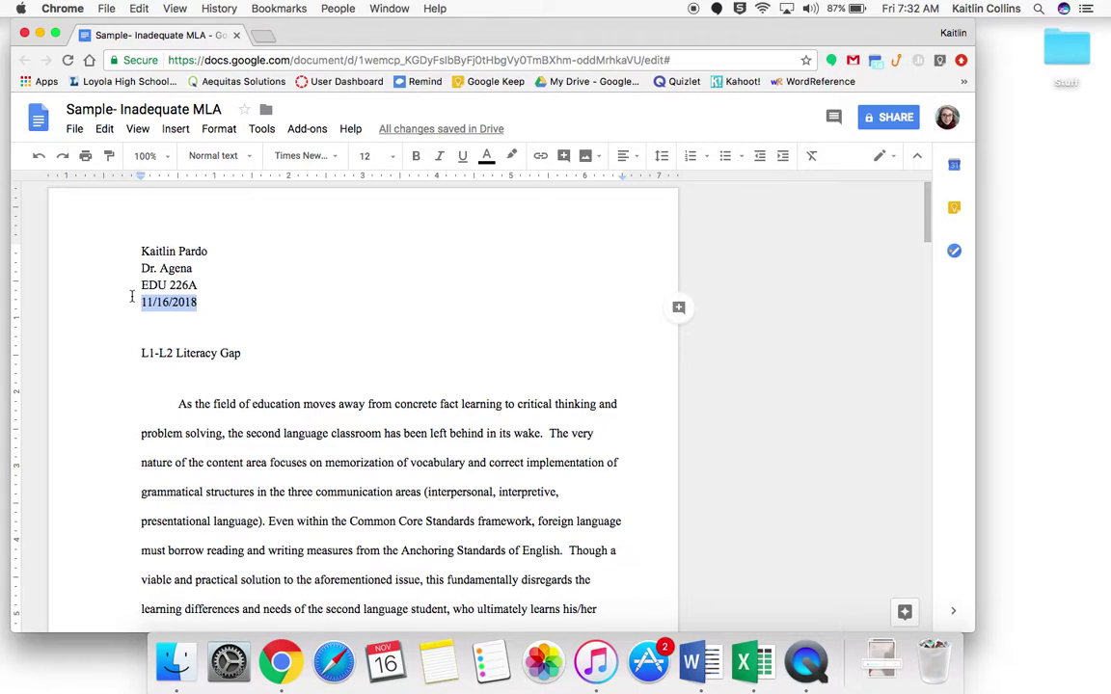
{"action": "type", "text": "1"}
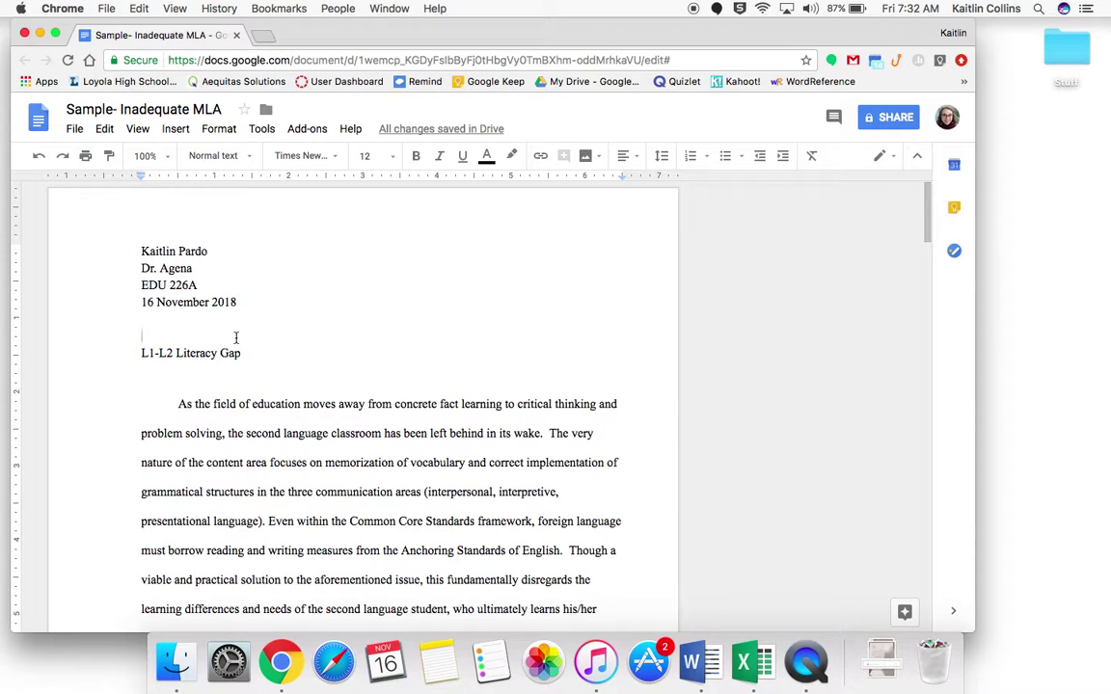
Step: Center the title "L1-L2 Literacy Gap" and delete one extra blank line above it and one below it
{"action": "left_click_drag", "start_coordinate": [243, 353], "coordinate": [150, 353]}
{"action": "left_click_drag", "start_coordinate": [243, 353], "coordinate": [127, 352]}
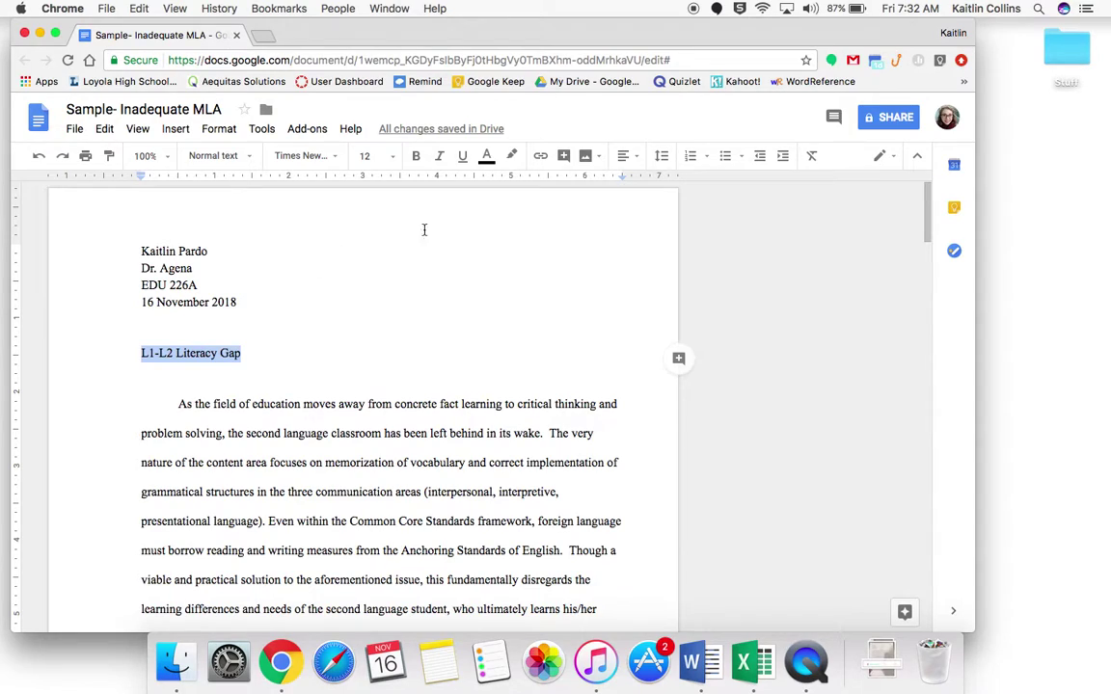
{"action": "left_click", "coordinate": [626, 157]}
{"action": "left_click", "coordinate": [582, 183]}
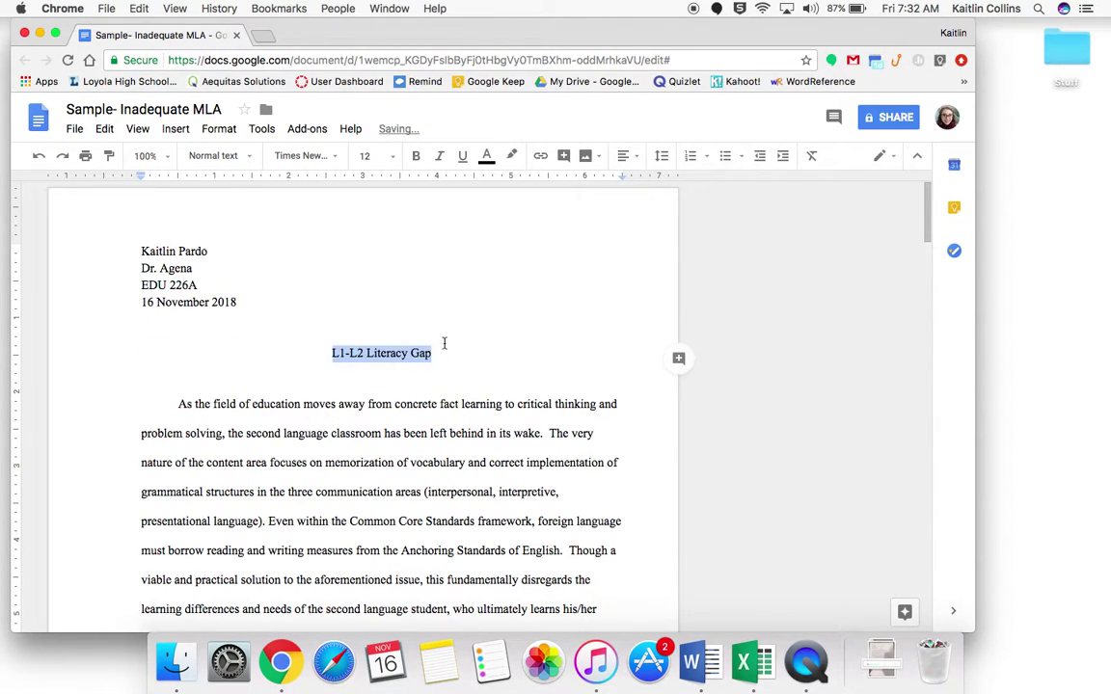
{"action": "left_click", "coordinate": [414, 331]}
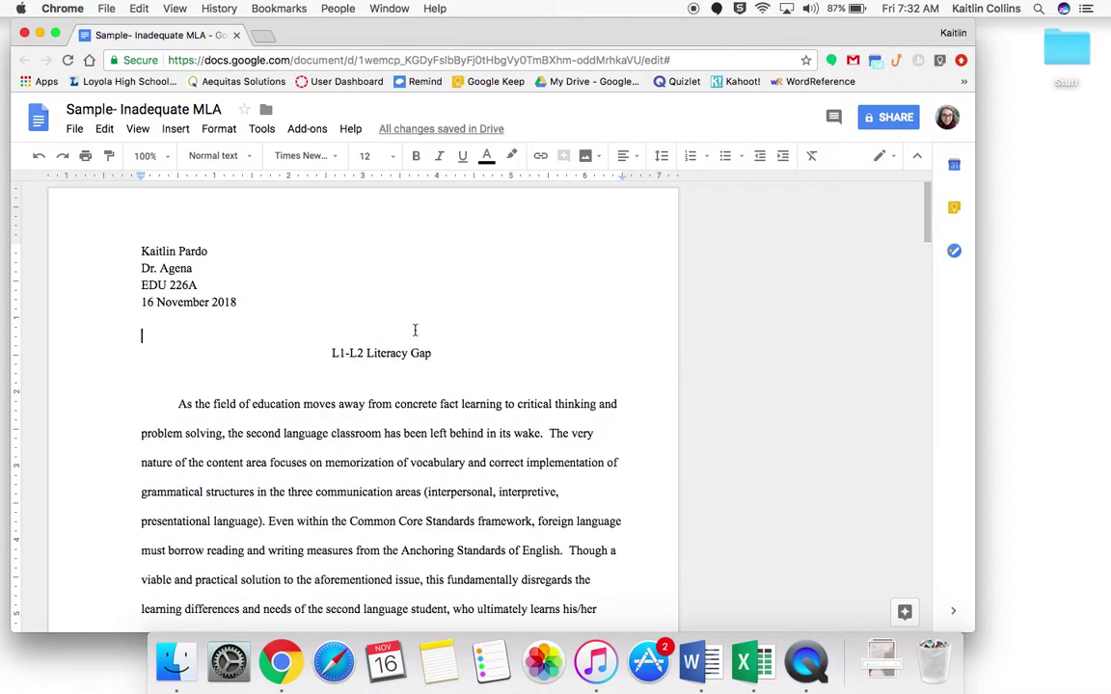
{"action": "key", "text": "BackSpace"}
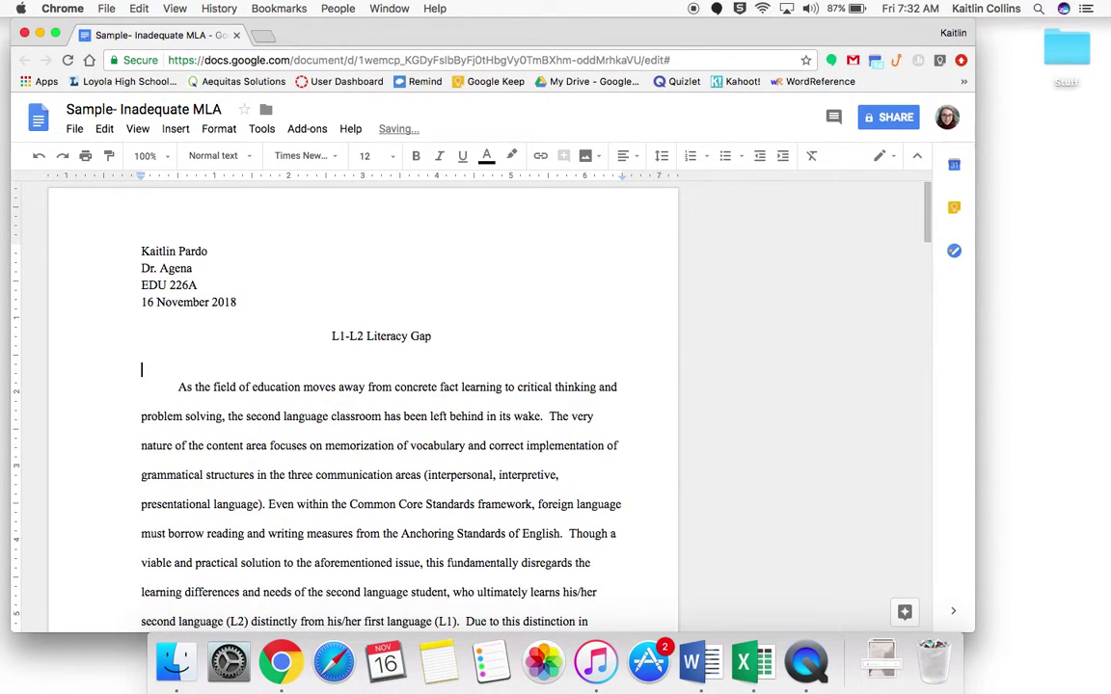
{"action": "key", "text": "BackSpace"}
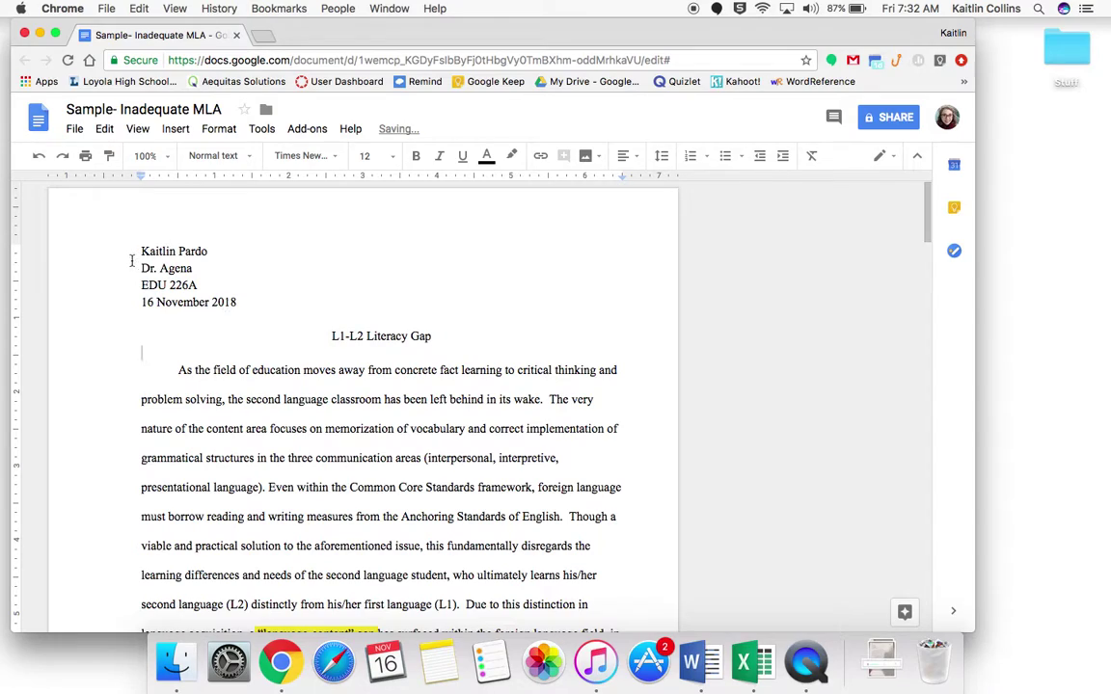
{"action": "left_click_drag", "start_coordinate": [114, 231], "coordinate": [615, 559]}
{"action": "scroll", "coordinate": [439, 435], "scroll_direction": "down", "scroll_amount": 2}
{"action": "scroll", "coordinate": [440, 436], "scroll_direction": "down", "scroll_amount": 15}
{"action": "scroll", "coordinate": [576, 493], "scroll_direction": "down", "scroll_amount": 10}
{"action": "scroll", "coordinate": [579, 578], "scroll_direction": "down", "scroll_amount": 15}
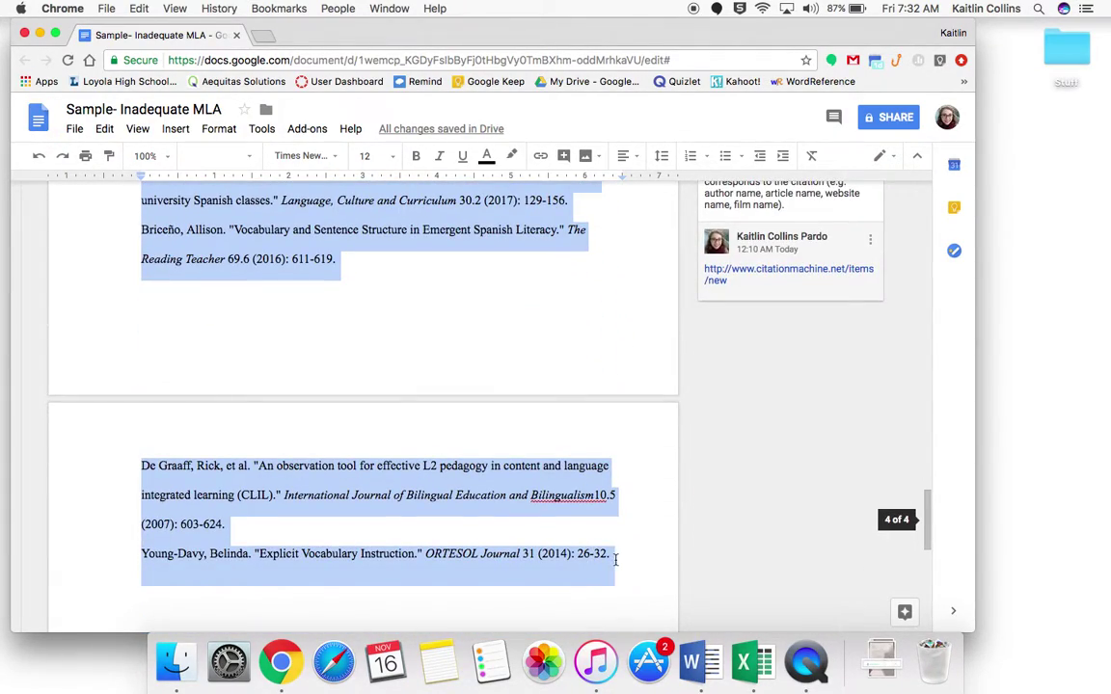
{"action": "scroll", "coordinate": [615, 559], "scroll_direction": "up", "scroll_amount": 15}
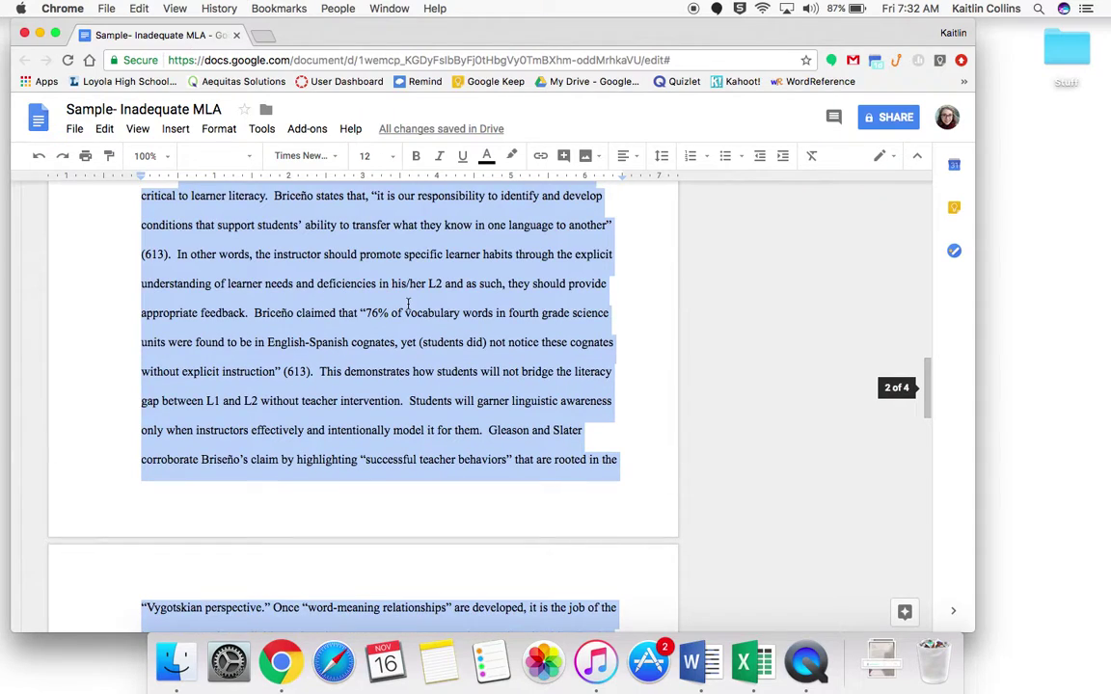
{"action": "scroll", "coordinate": [407, 305], "scroll_direction": "up", "scroll_amount": 3}
{"action": "left_click", "coordinate": [175, 129]}
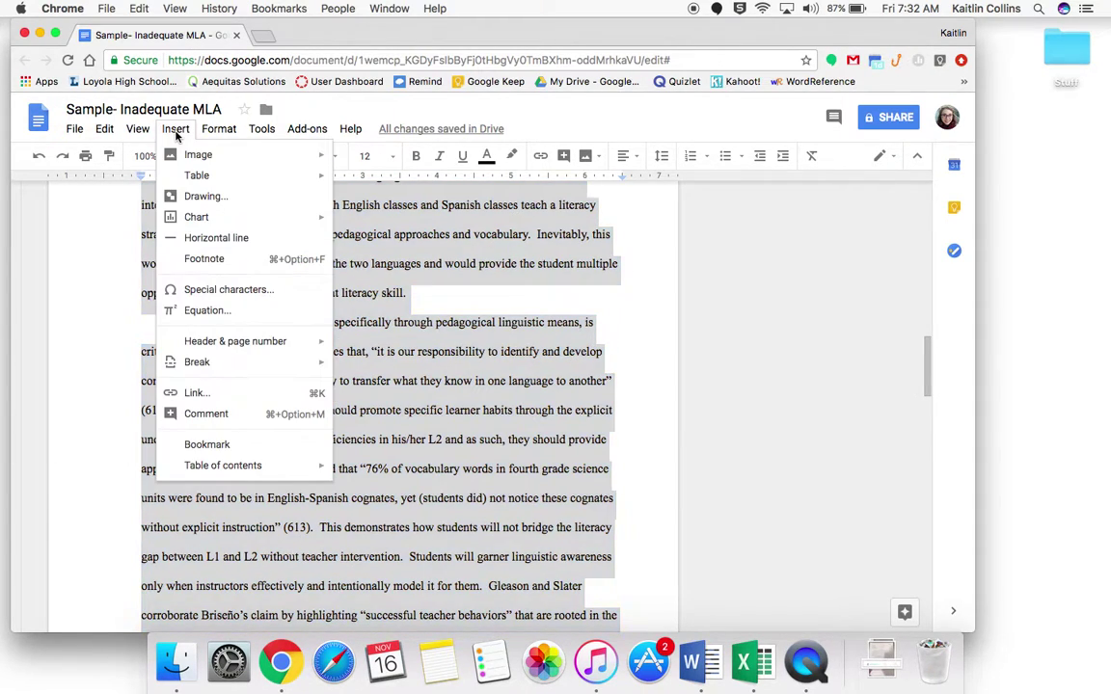
{"action": "mouse_move", "coordinate": [214, 131]}
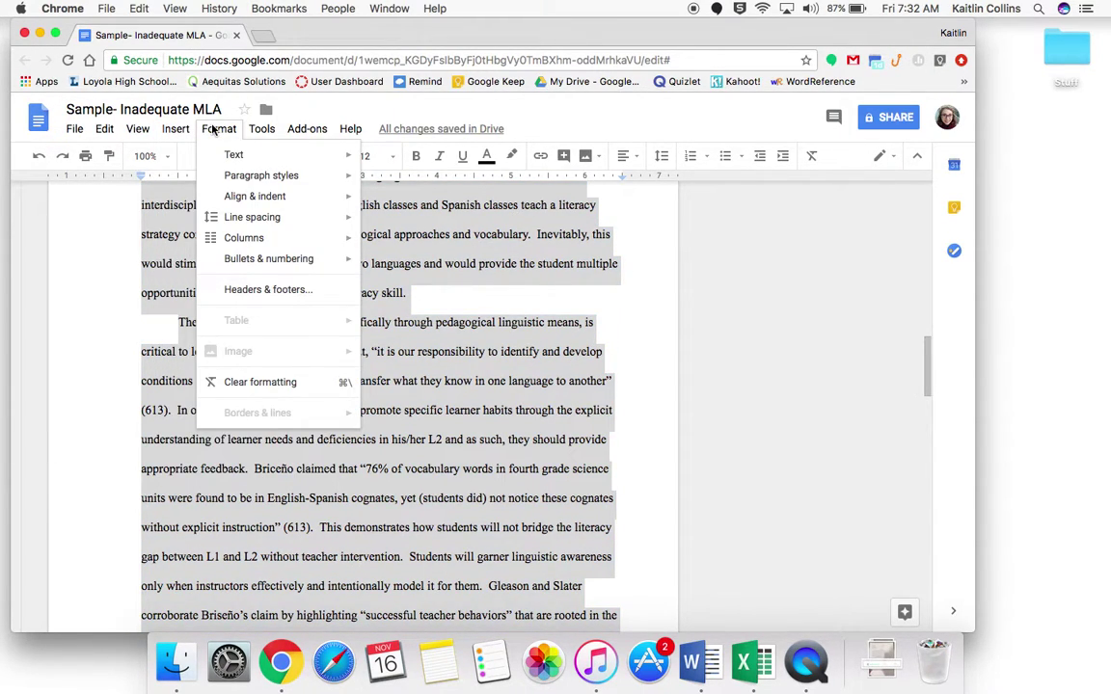
{"action": "mouse_move", "coordinate": [285, 219]}
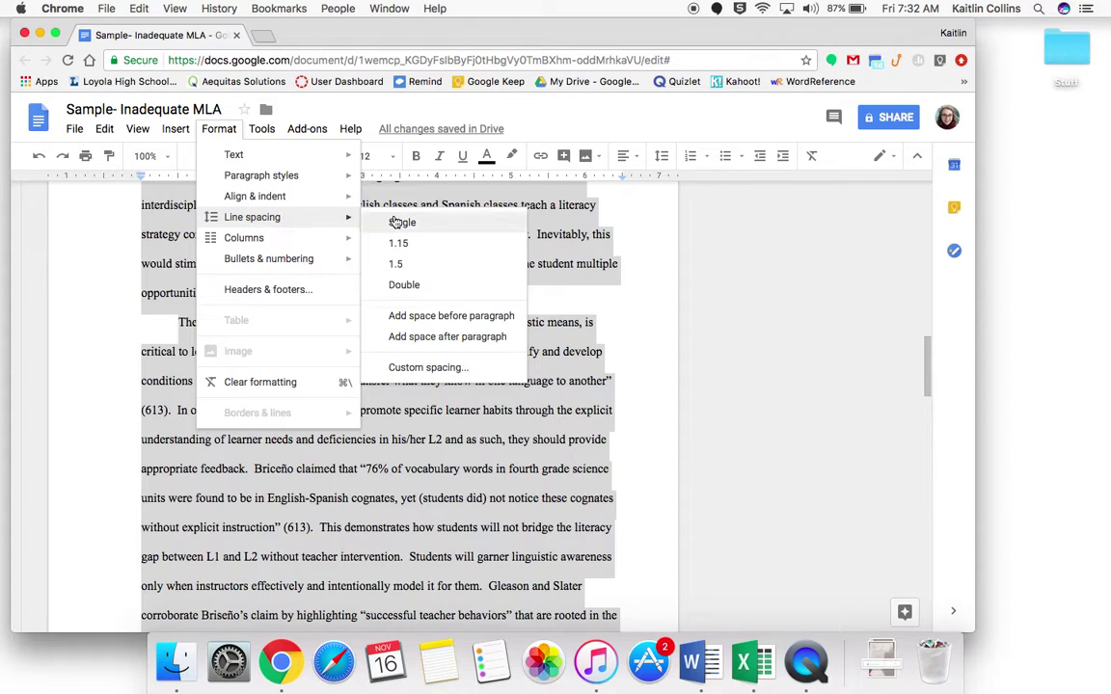
{"action": "left_click", "coordinate": [670, 212]}
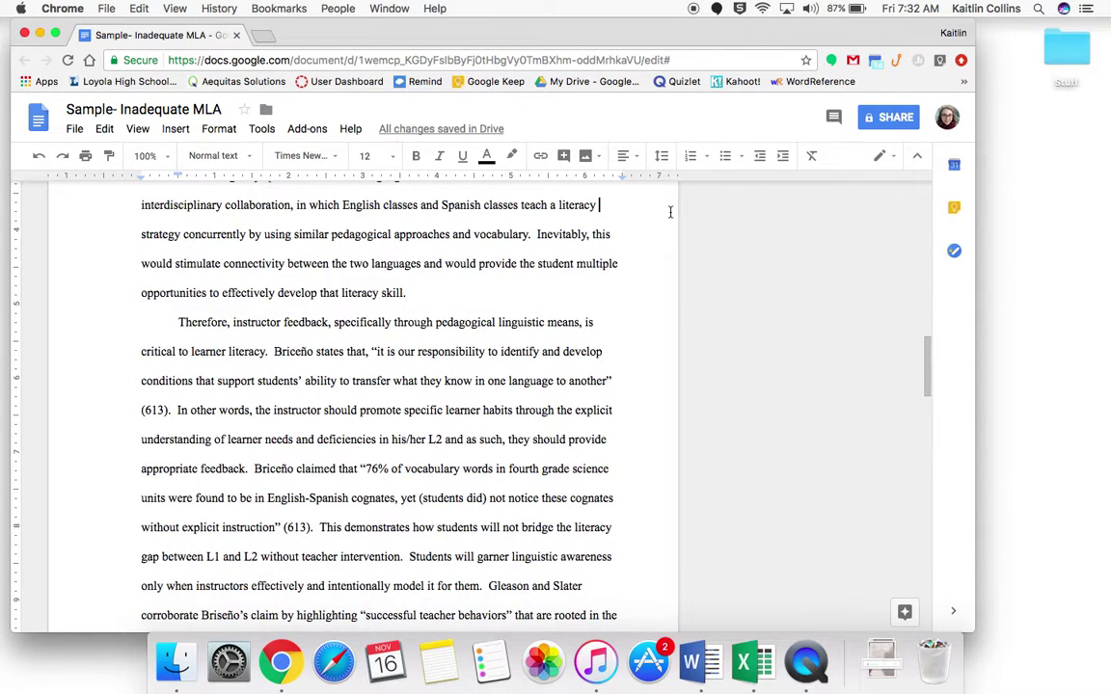
{"action": "scroll", "coordinate": [635, 239], "scroll_direction": "up", "scroll_amount": 3}
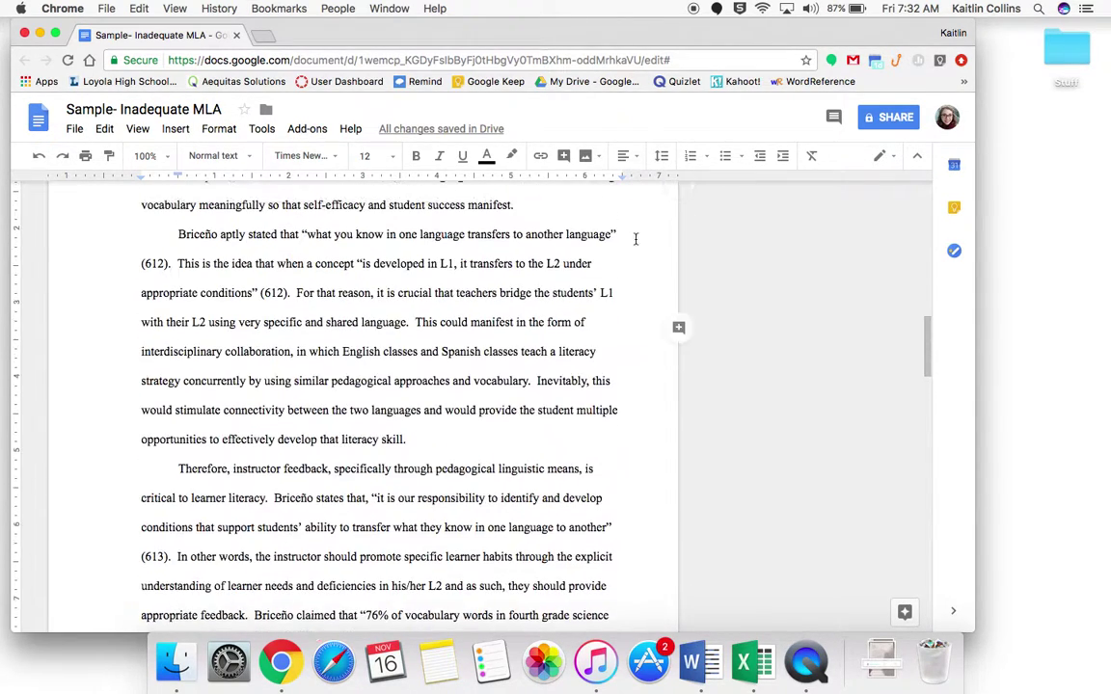
{"action": "left_click", "coordinate": [661, 156]}
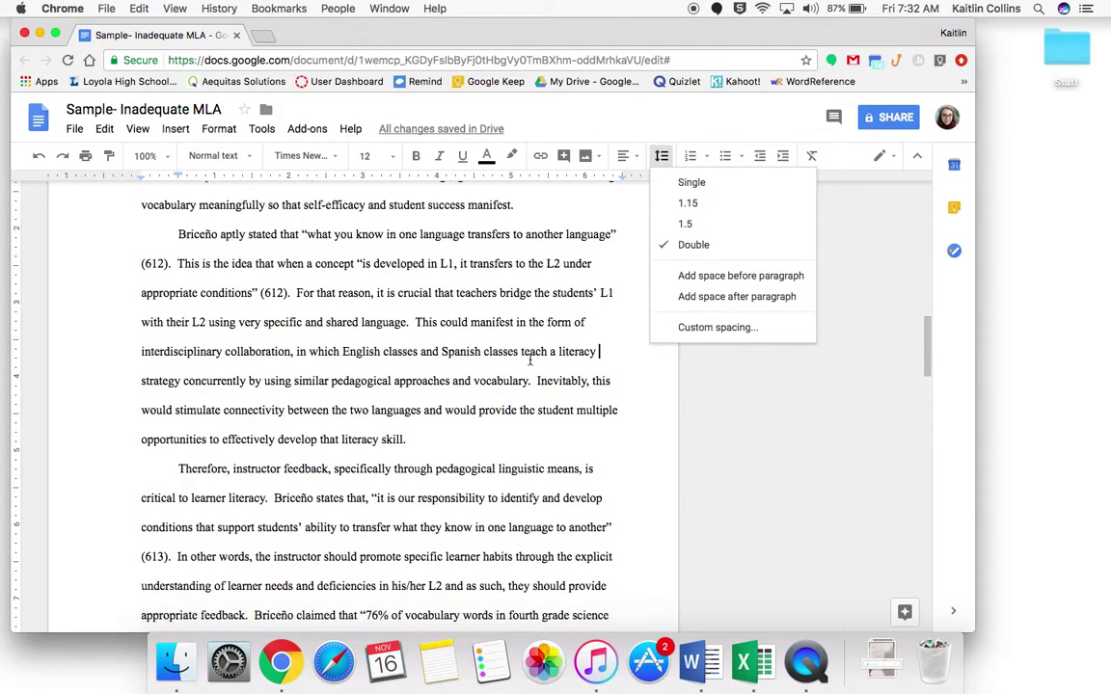
{"action": "scroll", "coordinate": [204, 311], "scroll_direction": "up", "scroll_amount": 15}
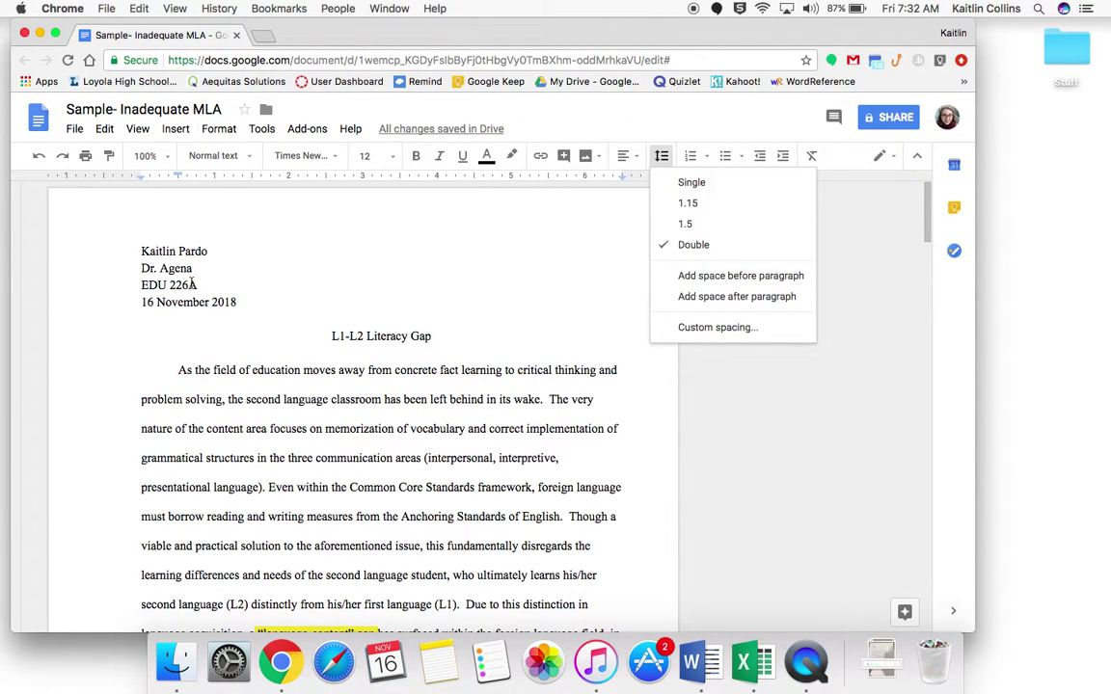
Step: Set the line spacing of the heading lines and the title to Double
{"action": "left_click_drag", "start_coordinate": [138, 251], "coordinate": [431, 336]}
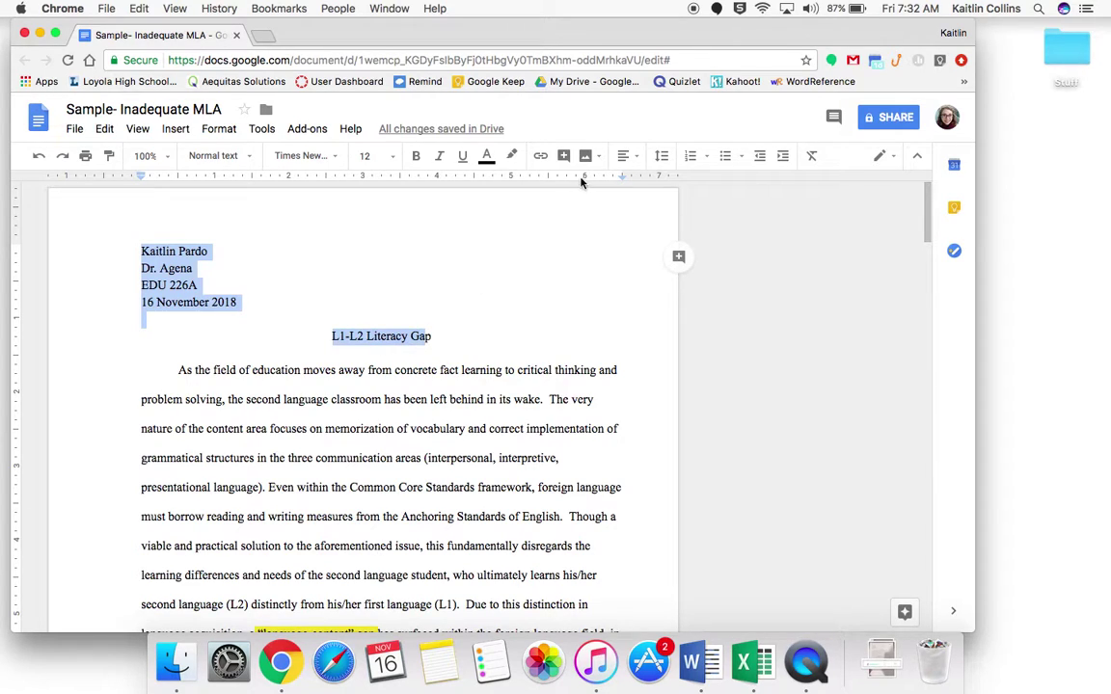
{"action": "left_click", "coordinate": [661, 155]}
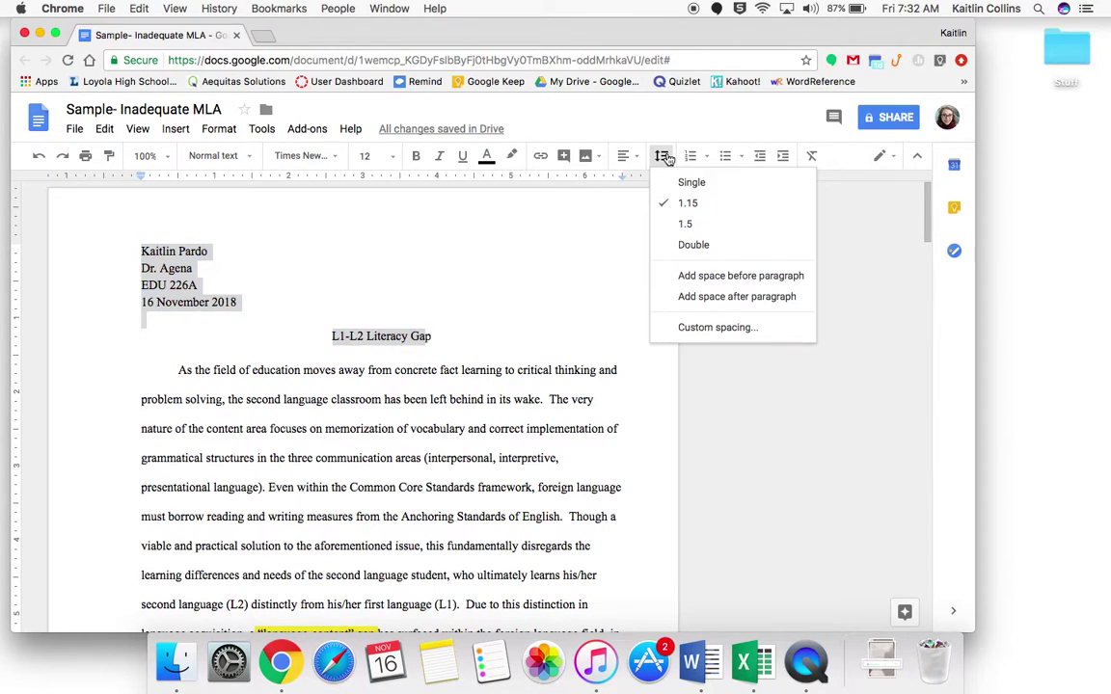
{"action": "left_click", "coordinate": [675, 244]}
{"action": "left_click", "coordinate": [324, 374]}
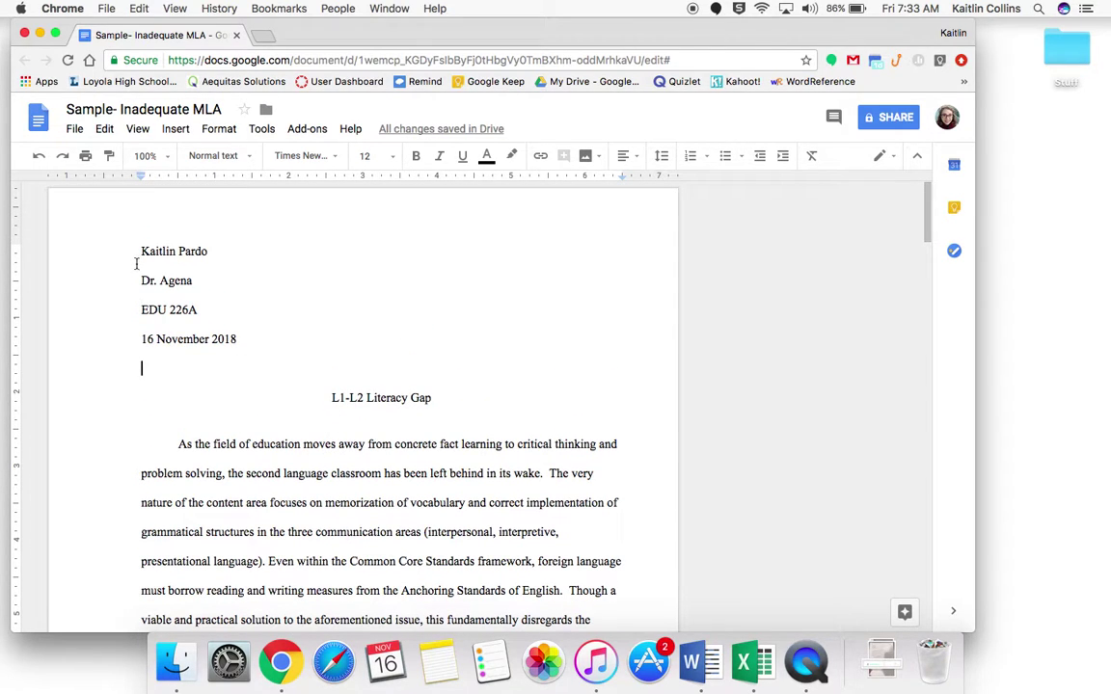
Step: Apply custom spacing to the whole document with line spacing 2 and paragraph spacing of 0 pt before and after
{"action": "left_click_drag", "start_coordinate": [138, 249], "coordinate": [620, 560]}
{"action": "scroll", "coordinate": [587, 577], "scroll_direction": "down", "scroll_amount": 5}
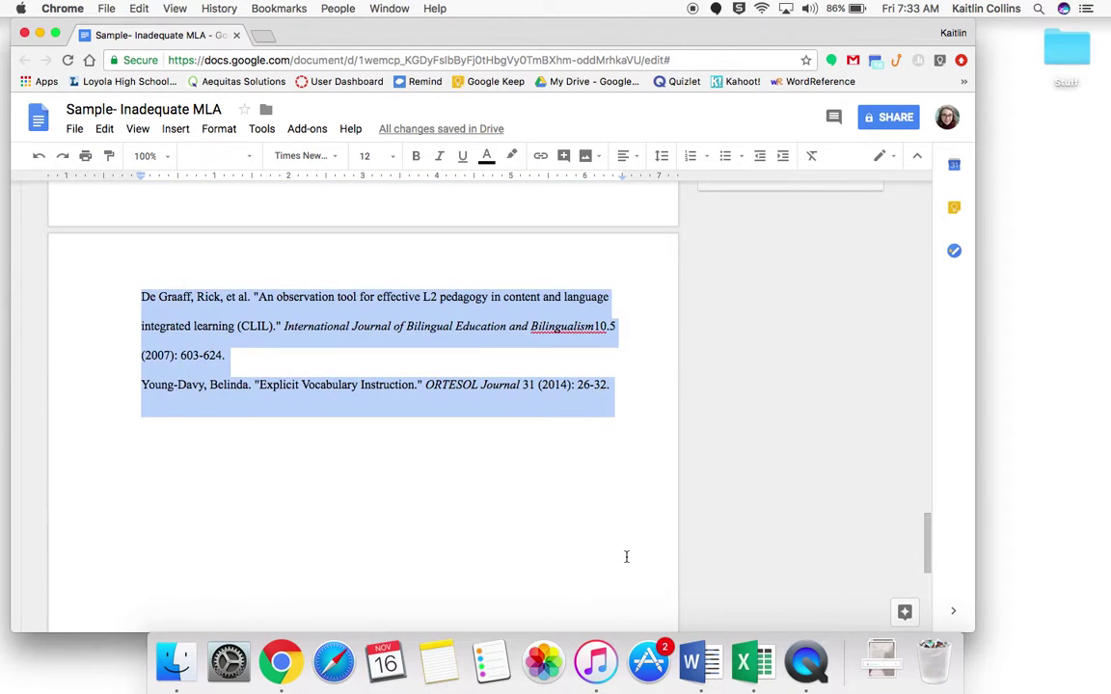
{"action": "left_click", "coordinate": [665, 157]}
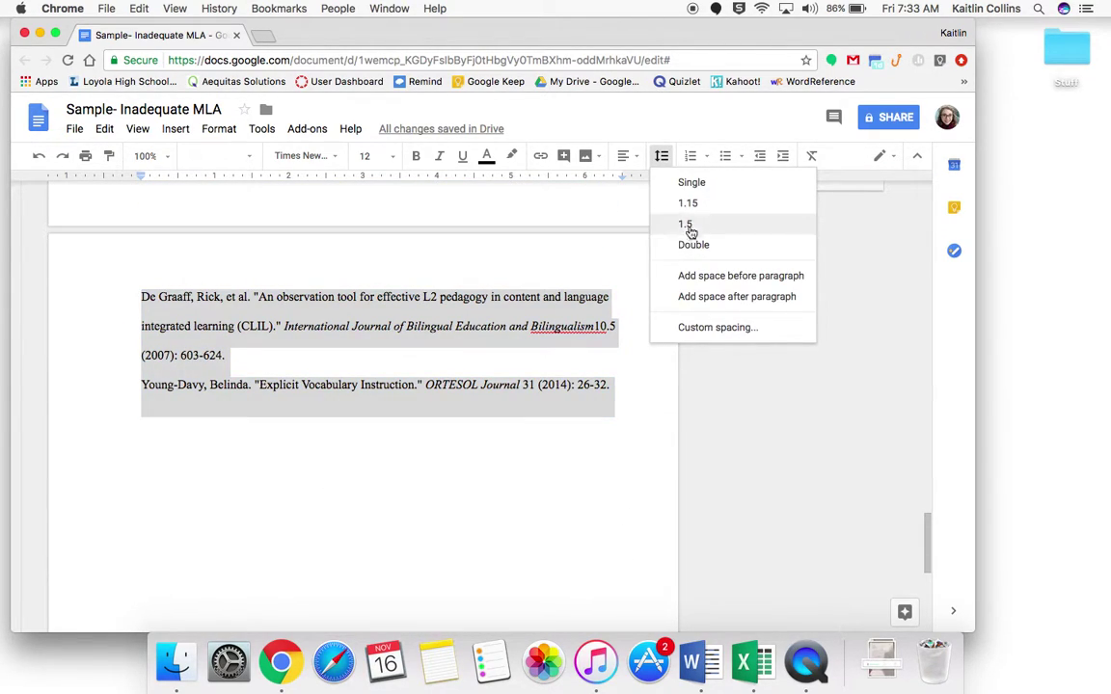
{"action": "left_click", "coordinate": [697, 329]}
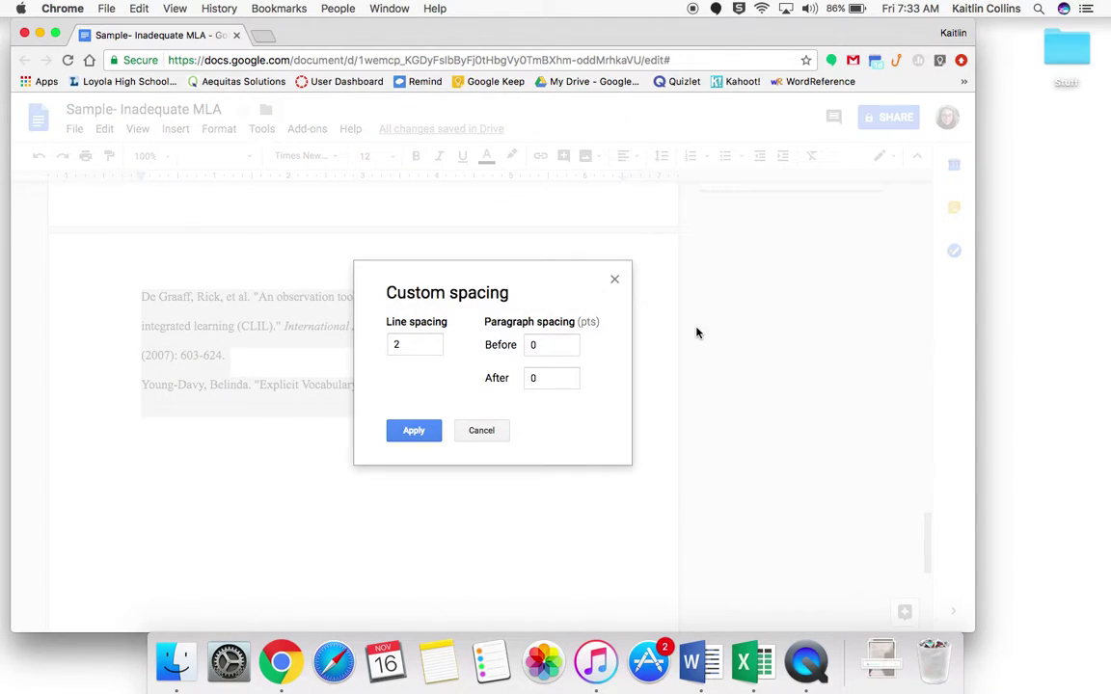
{"action": "left_click", "coordinate": [540, 379]}
{"action": "left_click", "coordinate": [550, 344]}
{"action": "left_click", "coordinate": [413, 430]}
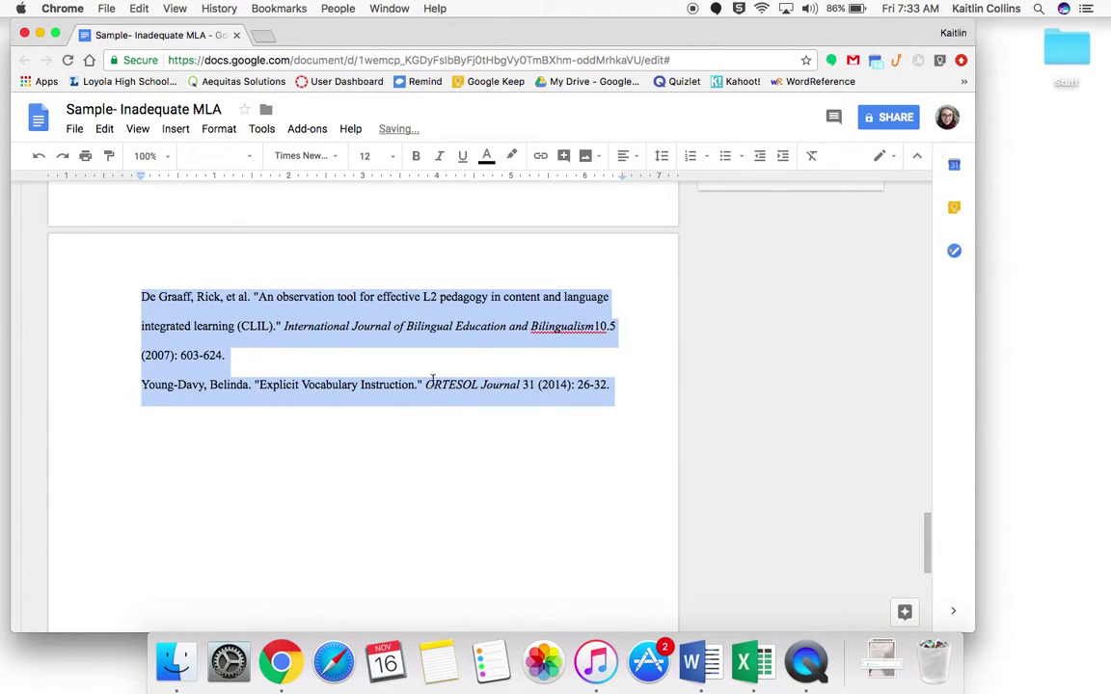
{"action": "scroll", "coordinate": [425, 385], "scroll_direction": "up", "scroll_amount": 20}
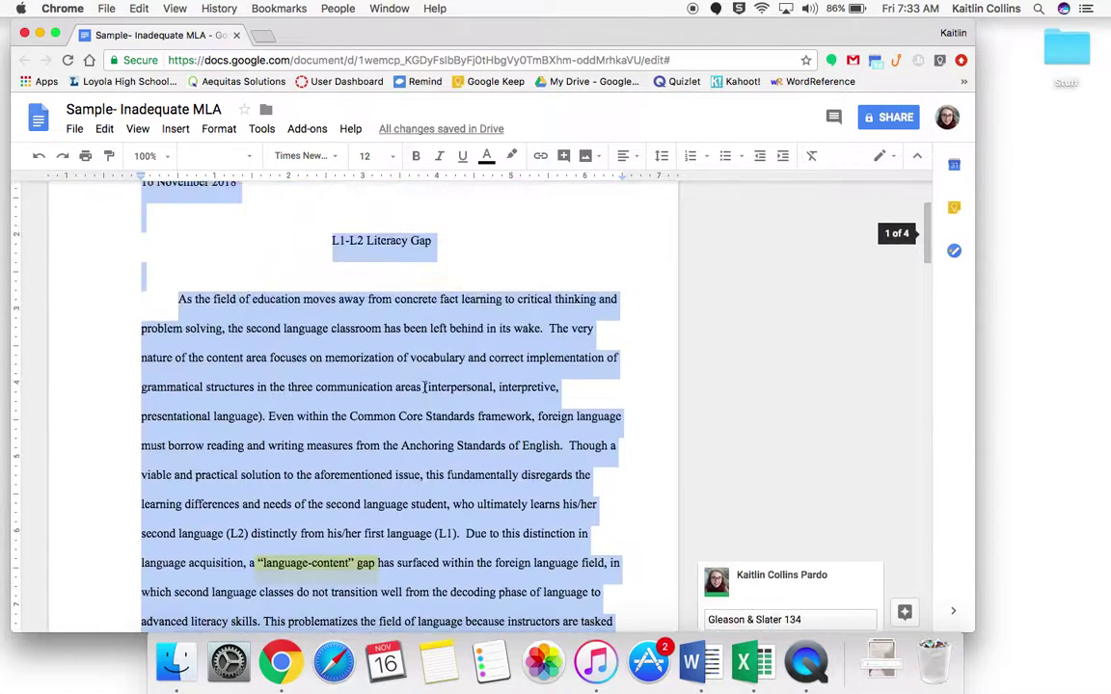
Step: Delete the blank lines directly below and above the centered title "L1-L2 Literacy Gap"
{"action": "left_click", "coordinate": [375, 433]}
{"action": "key", "text": "BackSpace"}
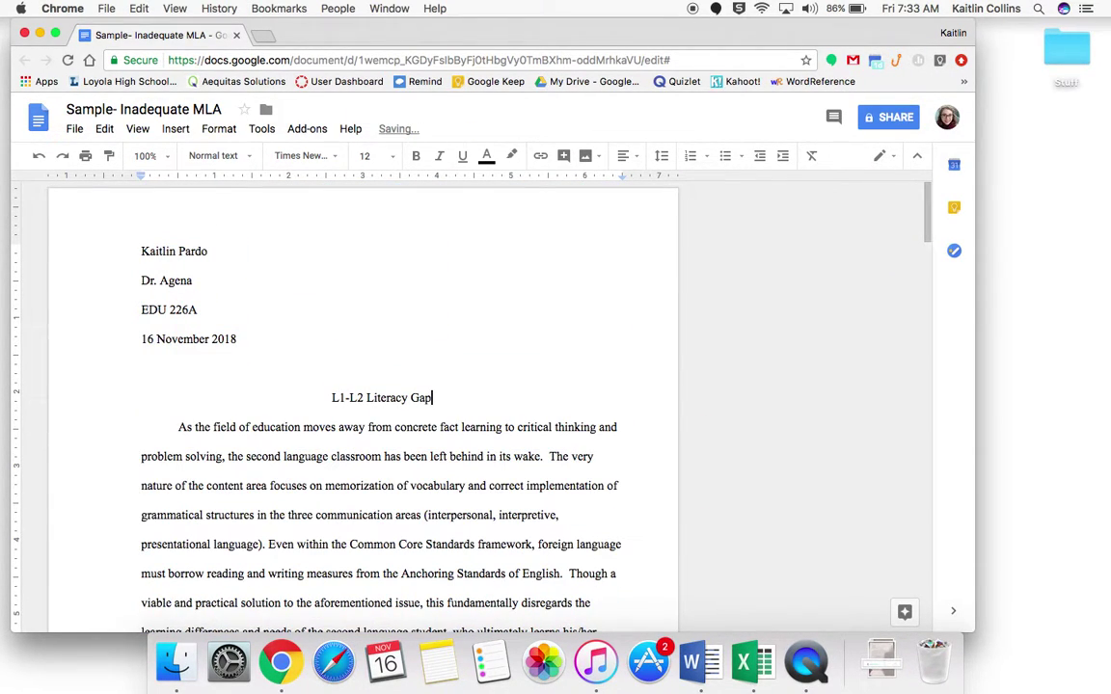
{"action": "left_click", "coordinate": [384, 376]}
{"action": "key", "text": "BackSpace"}
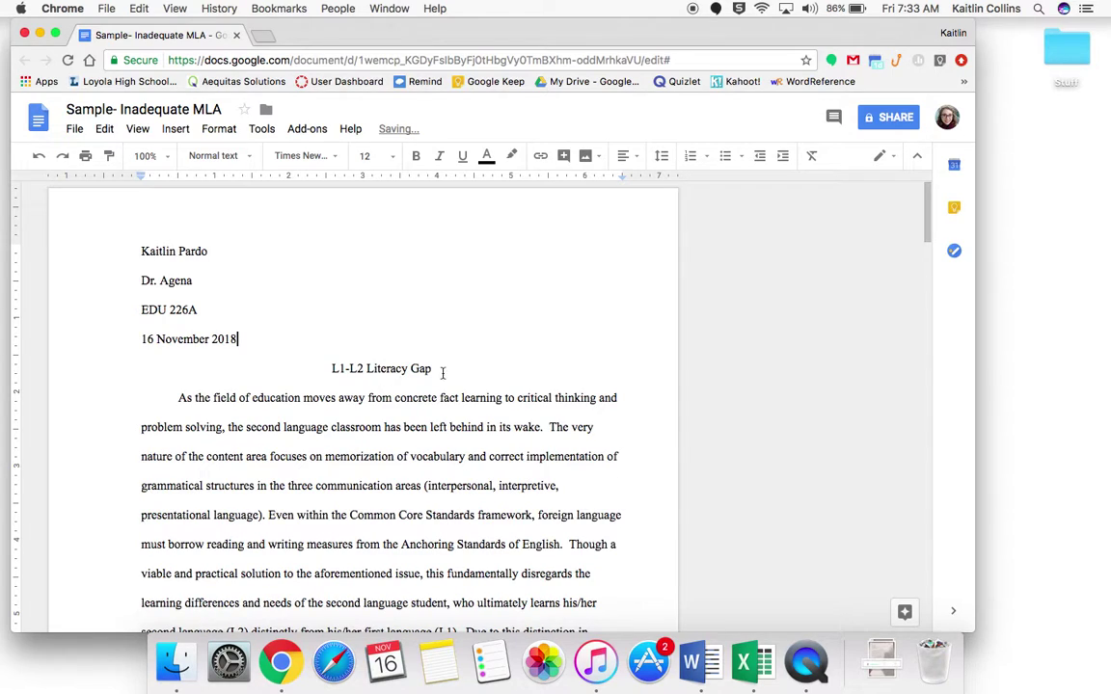
{"action": "scroll", "coordinate": [451, 374], "scroll_direction": "down", "scroll_amount": 1}
{"action": "scroll", "coordinate": [482, 347], "scroll_direction": "up", "scroll_amount": 1}
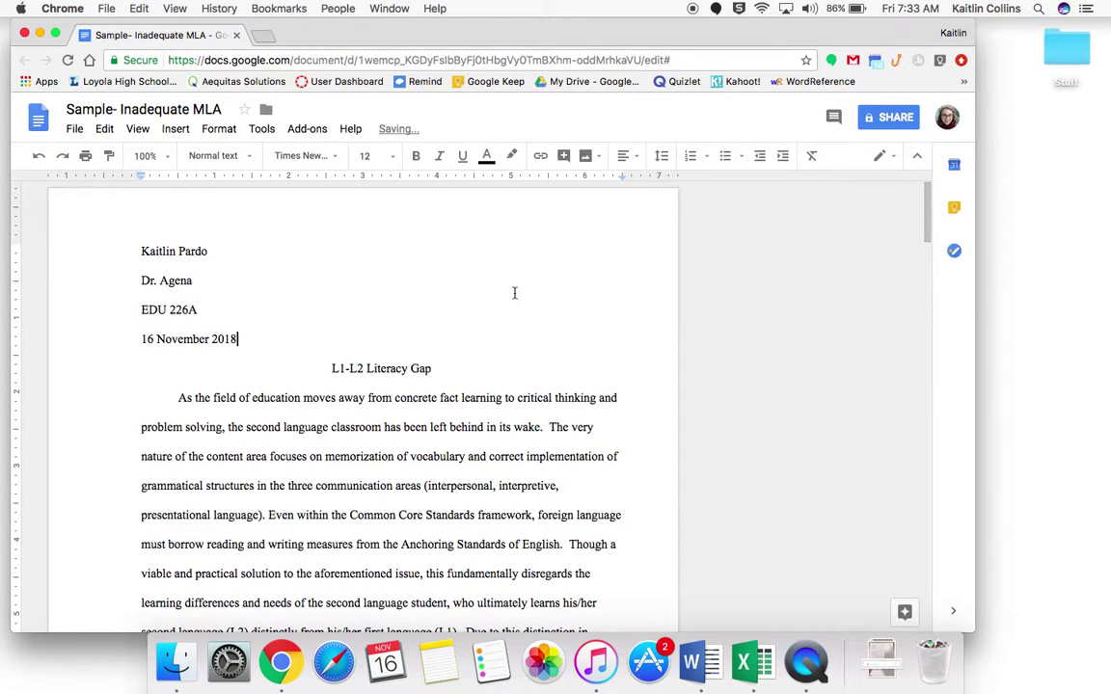
Step: Create a right-aligned page header containing the author's last name followed by a space
{"action": "double_click", "coordinate": [531, 235]}
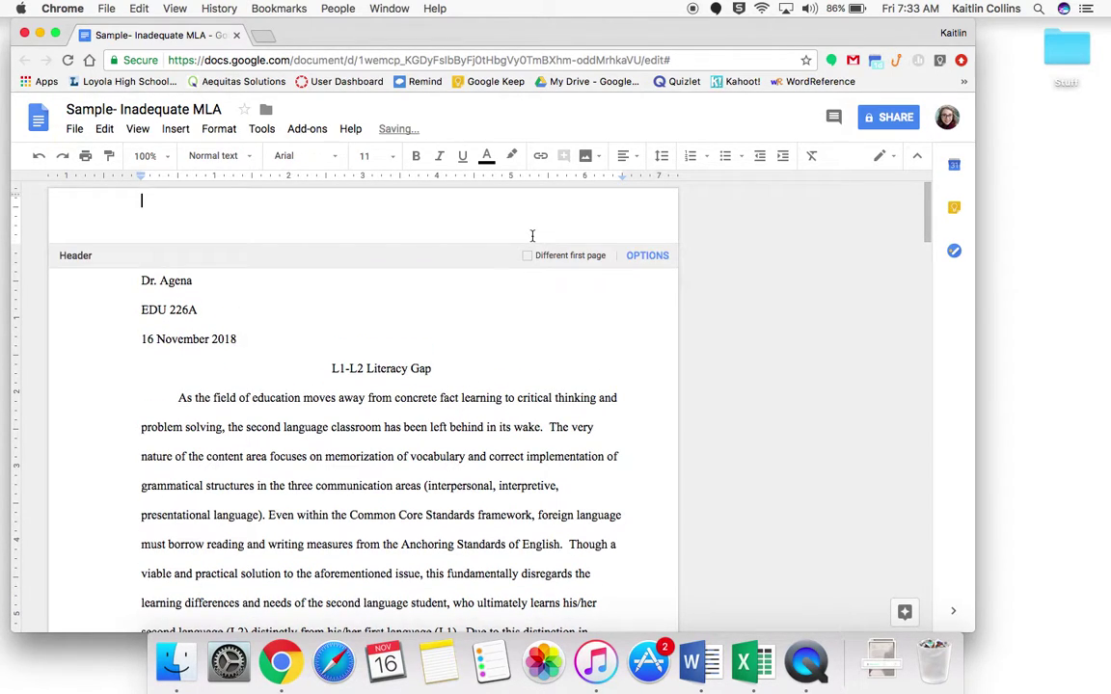
{"action": "left_click", "coordinate": [623, 155]}
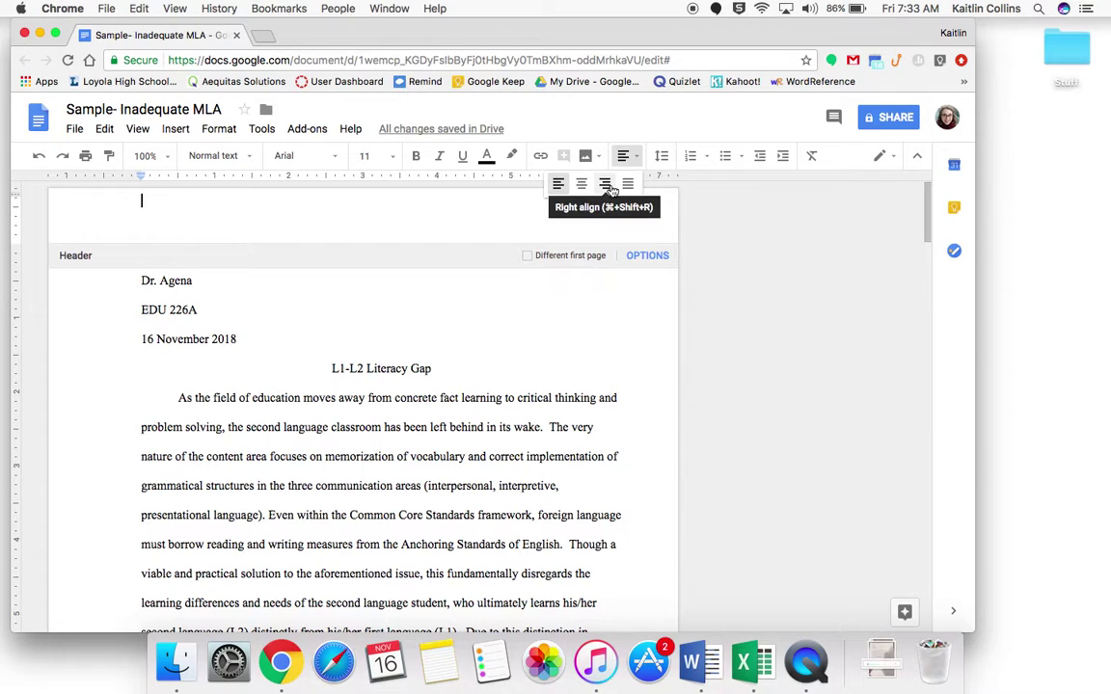
{"action": "left_click", "coordinate": [607, 186]}
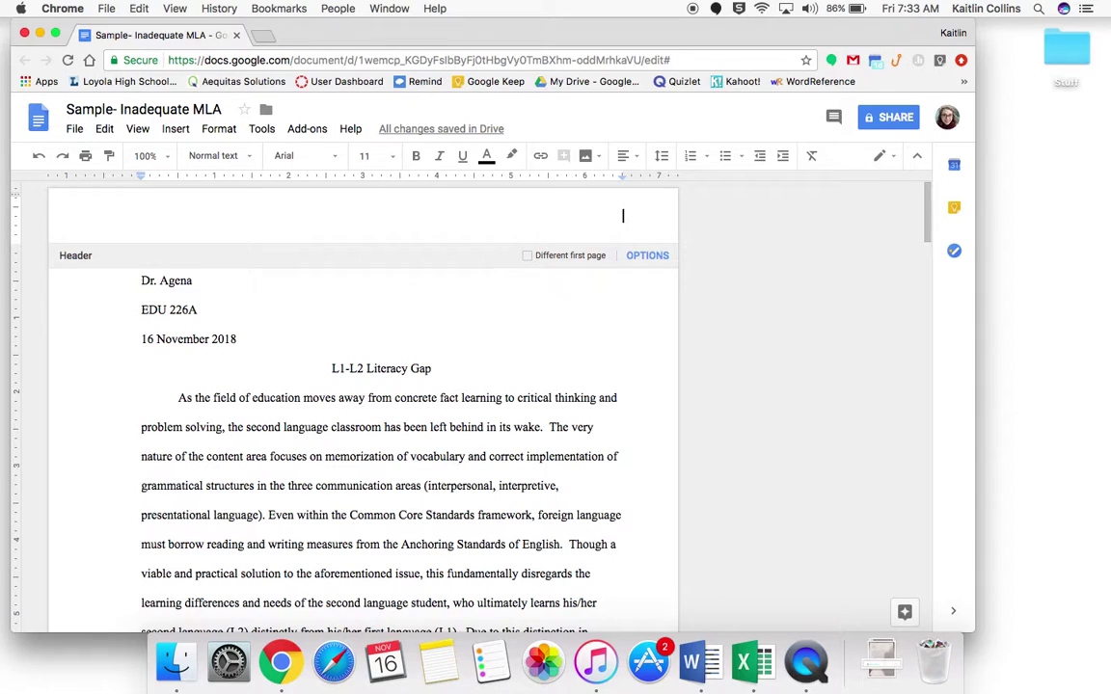
{"action": "type", "text": "Pr"}
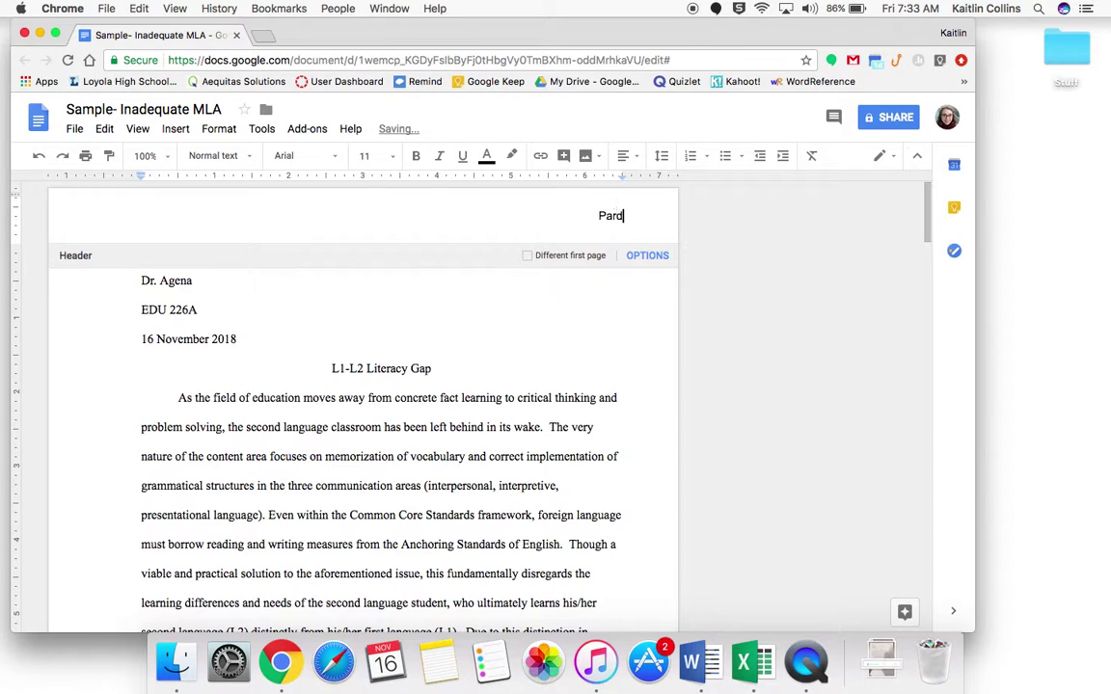
{"action": "left_click", "coordinate": [176, 128]}
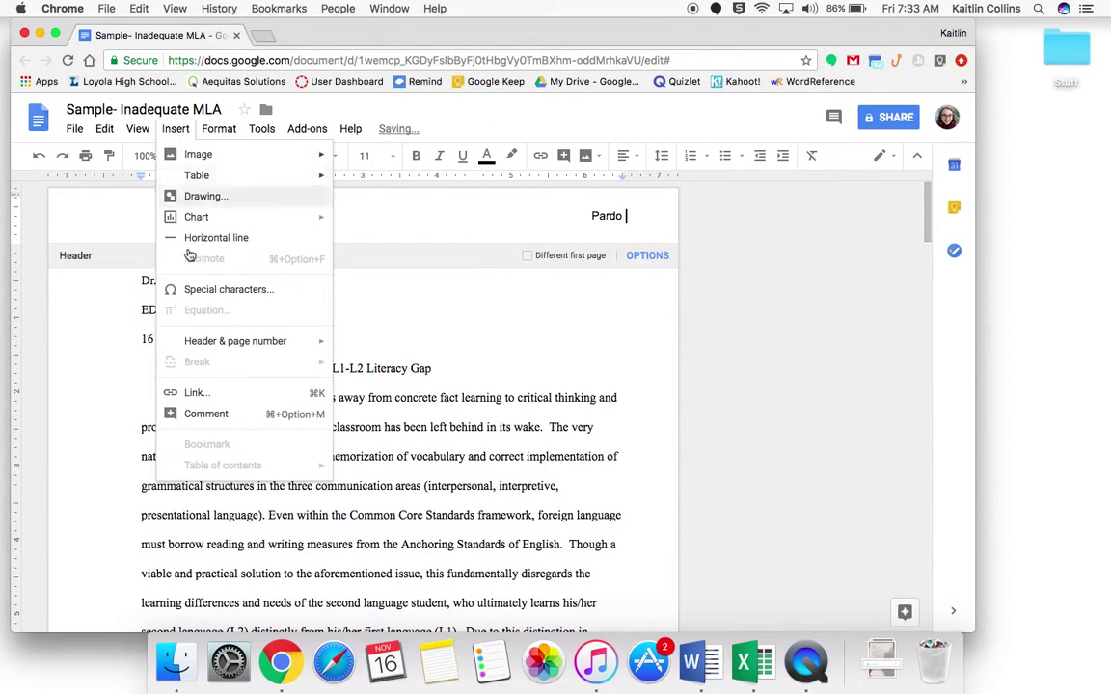
{"action": "mouse_move", "coordinate": [268, 340]}
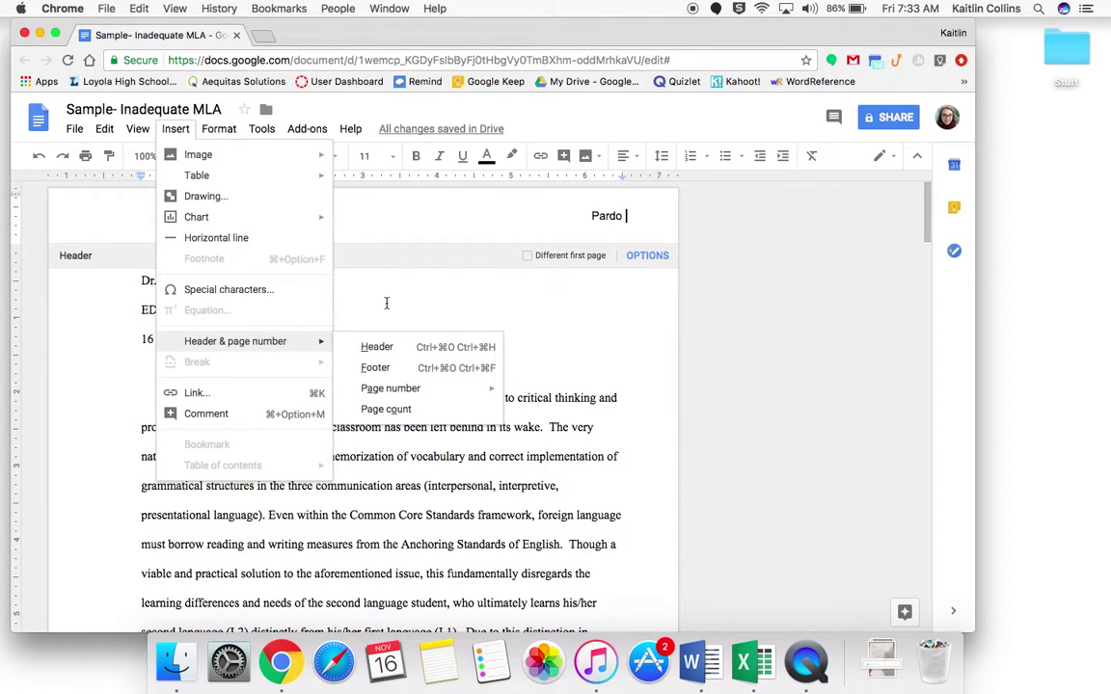
{"action": "left_click", "coordinate": [617, 221]}
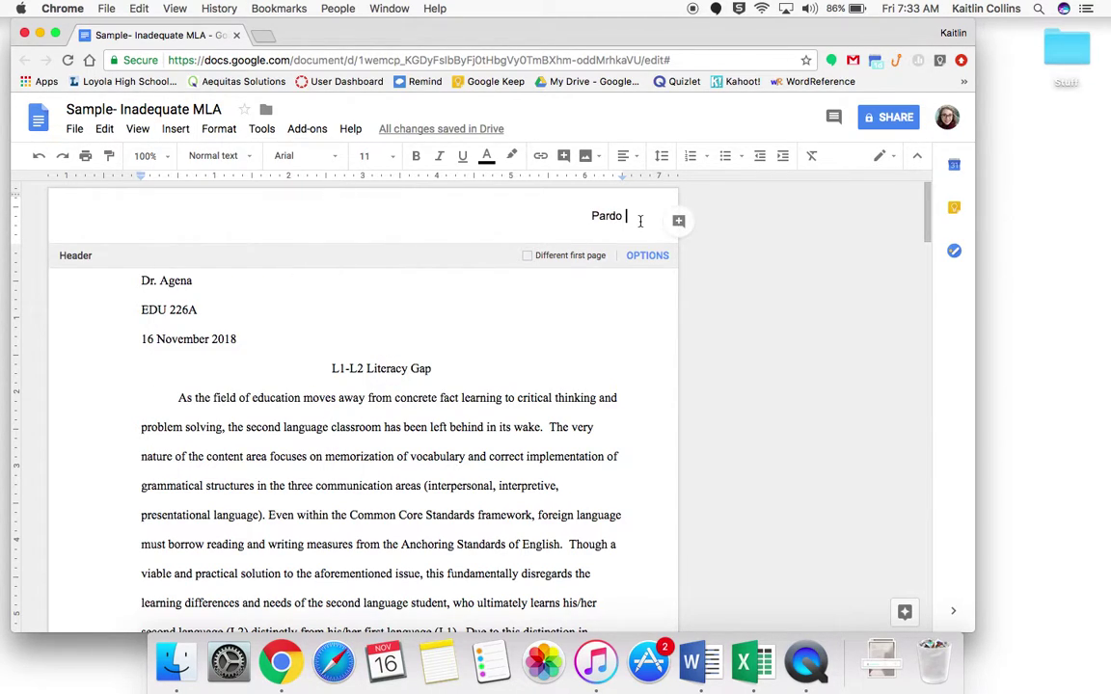
Step: Enter a plain 1 after the last name in the header and check how it appears on the following pages
{"action": "type", "text": "1"}
{"action": "left_click", "coordinate": [617, 356]}
{"action": "scroll", "coordinate": [615, 361], "scroll_direction": "down", "scroll_amount": 20}
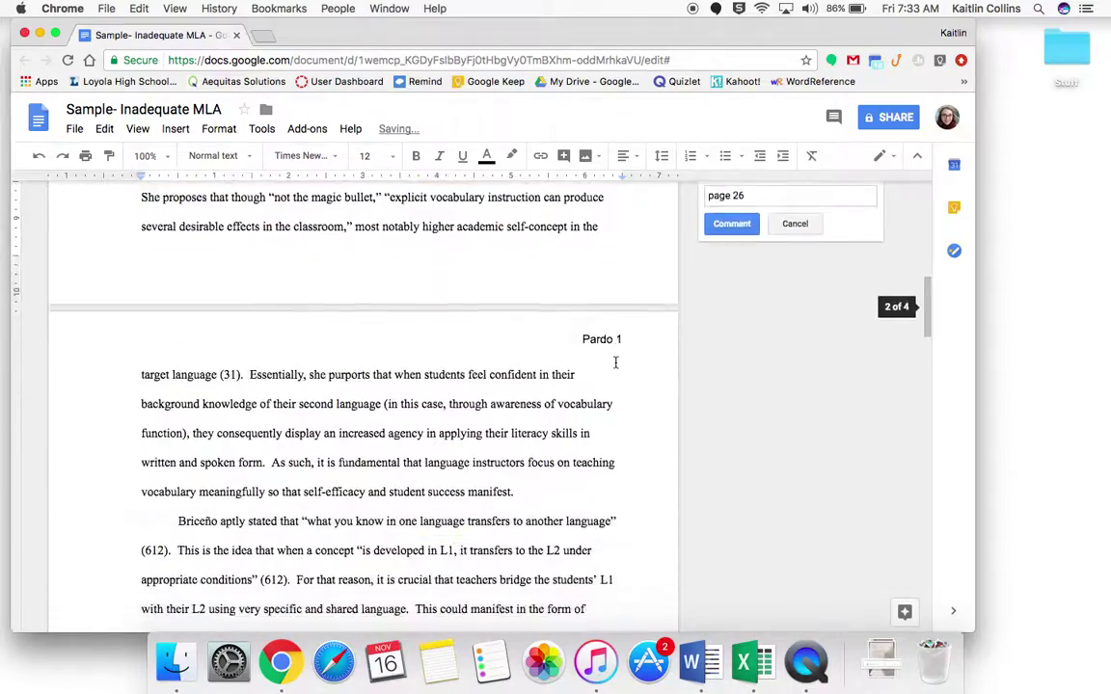
{"action": "scroll", "coordinate": [615, 362], "scroll_direction": "down", "scroll_amount": 15}
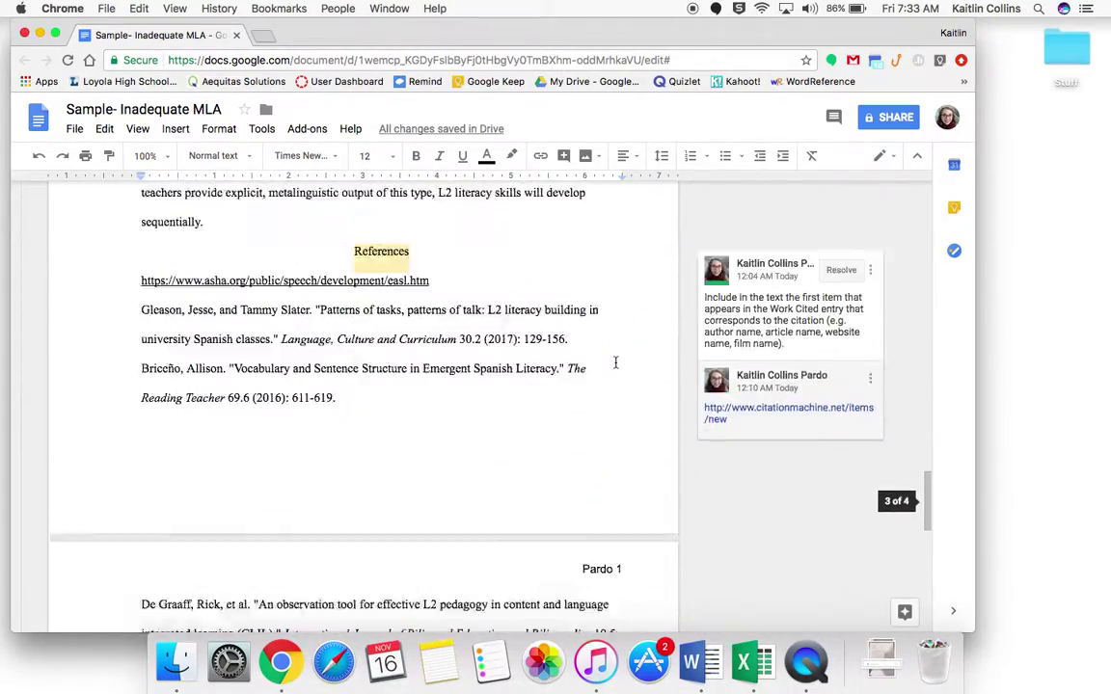
{"action": "scroll", "coordinate": [615, 362], "scroll_direction": "up", "scroll_amount": 5}
{"action": "scroll", "coordinate": [615, 362], "scroll_direction": "up", "scroll_amount": 15}
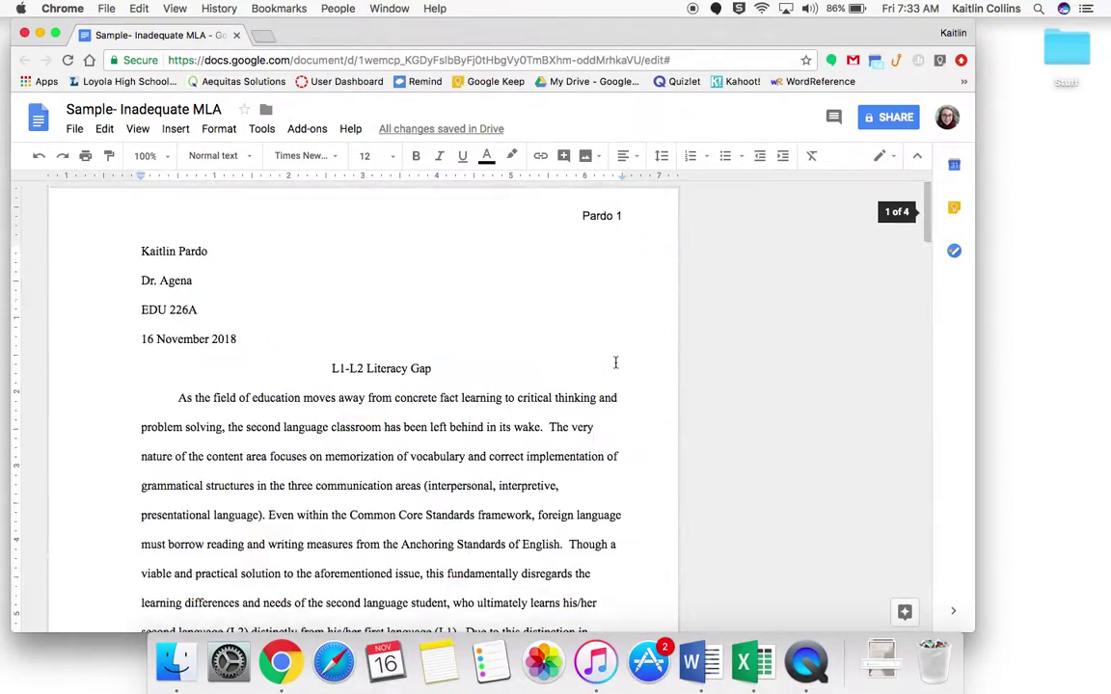
Step: Enable a different first-page header and fill it with the author's last name and the number 1, right-aligned
{"action": "left_click", "coordinate": [640, 218]}
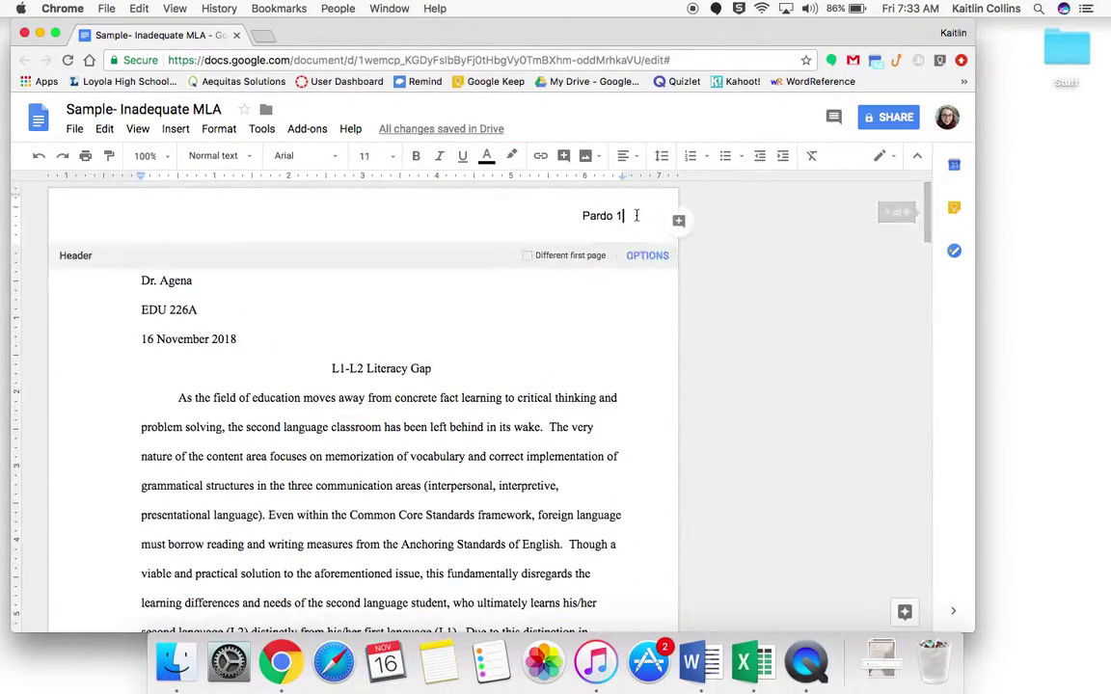
{"action": "left_click", "coordinate": [528, 255]}
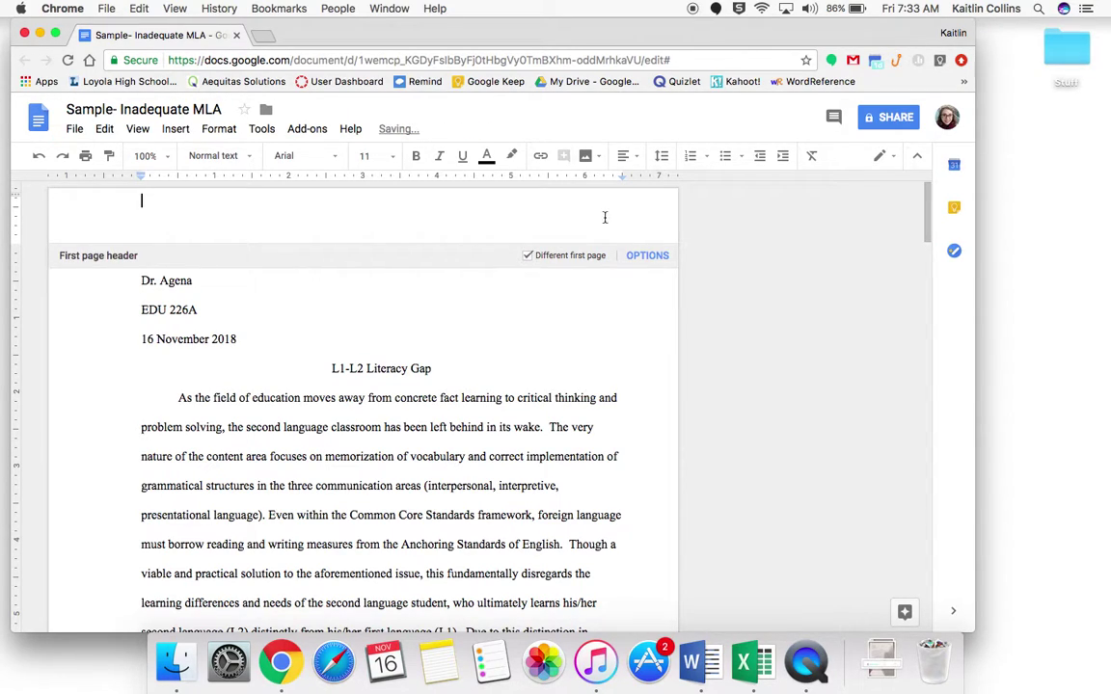
{"action": "left_click", "coordinate": [625, 162]}
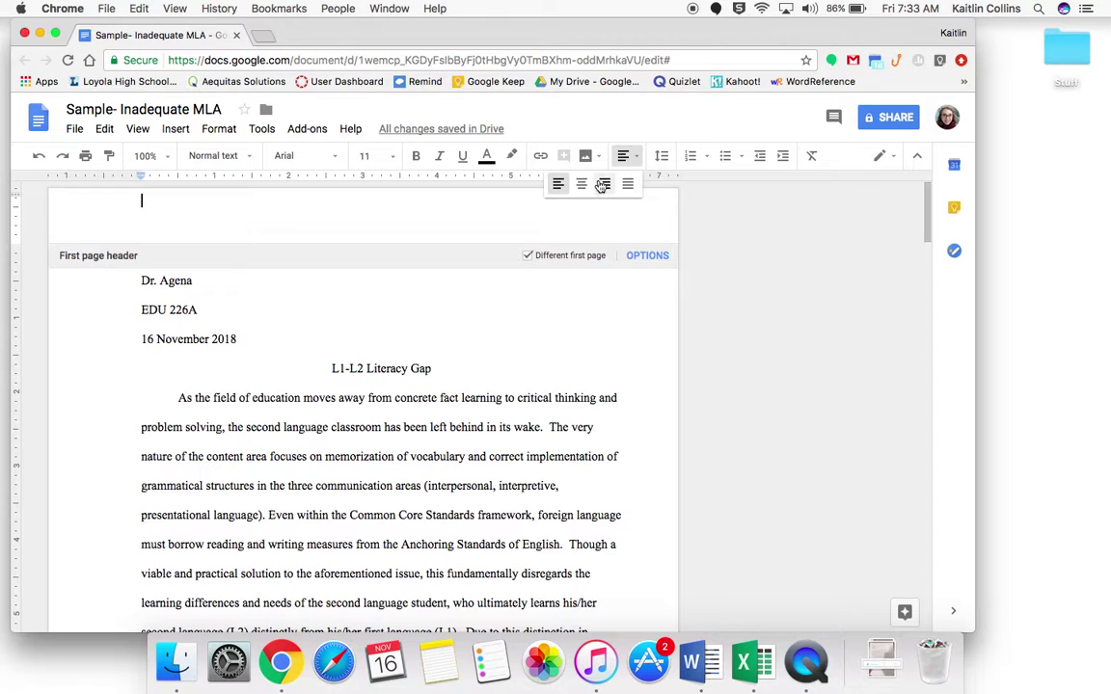
{"action": "left_click", "coordinate": [607, 186]}
{"action": "type", "text": "Pardo "}
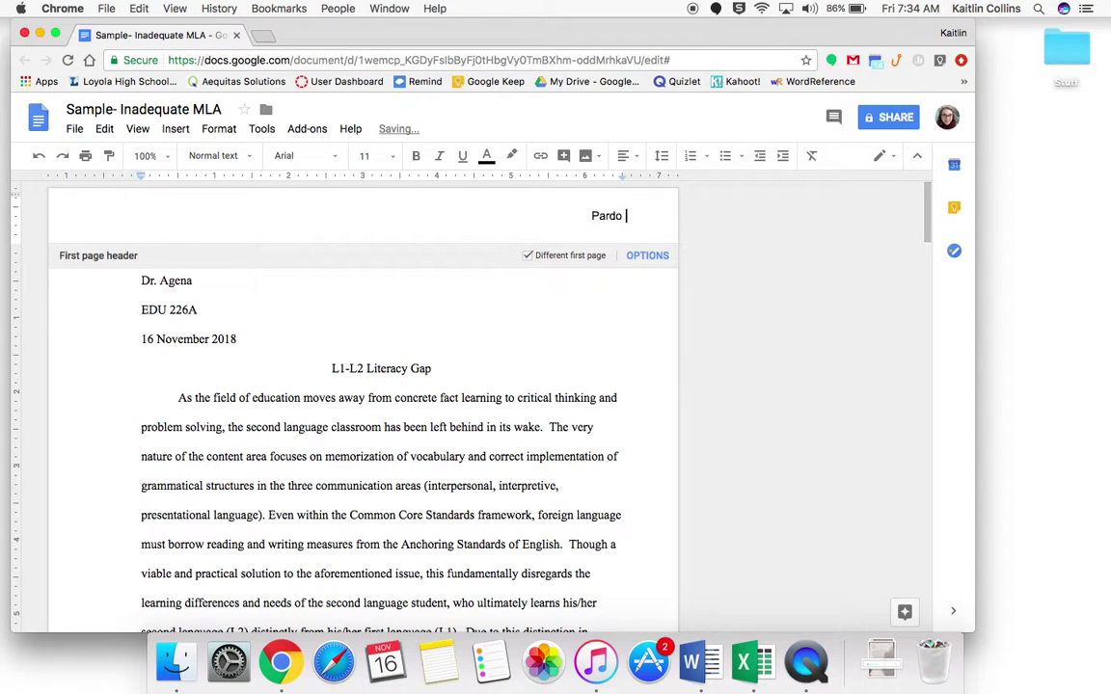
{"action": "type", "text": "1"}
{"action": "left_click", "coordinate": [596, 429]}
Step: Change the number in the second page's header to 2 and check the headers of the remaining pages
{"action": "scroll", "coordinate": [599, 433], "scroll_direction": "down", "scroll_amount": 5}
{"action": "scroll", "coordinate": [598, 432], "scroll_direction": "down", "scroll_amount": 8}
{"action": "left_click", "coordinate": [622, 337]}
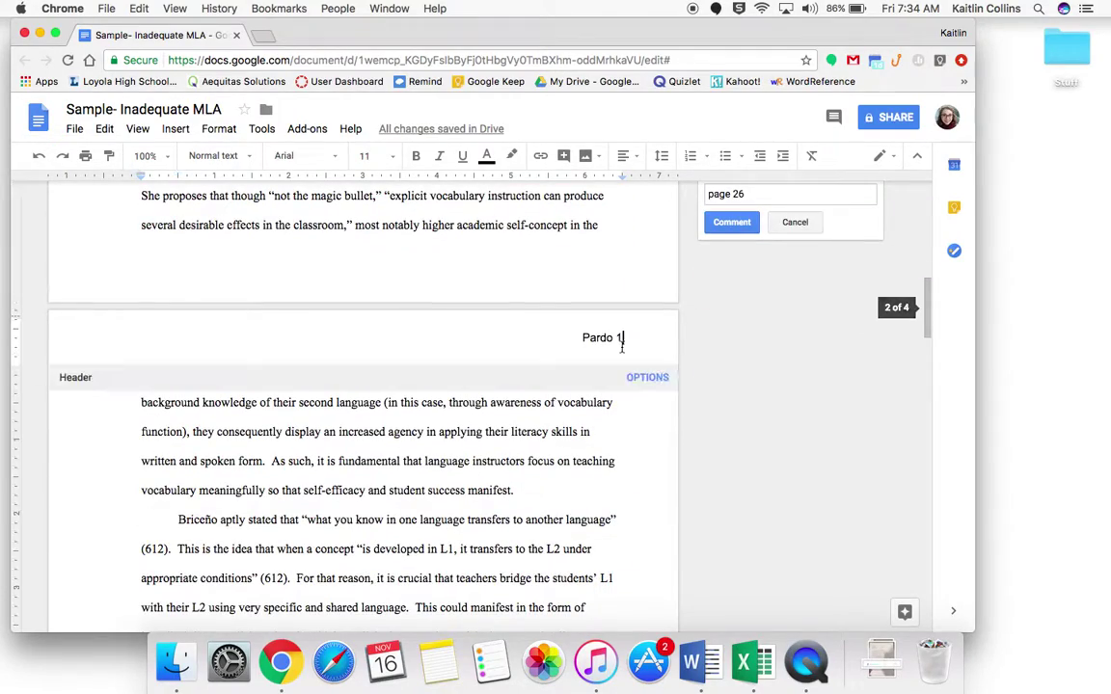
{"action": "key", "text": "BackSpace"}
{"action": "type", "text": "2"}
{"action": "scroll", "coordinate": [530, 479], "scroll_direction": "down", "scroll_amount": 10}
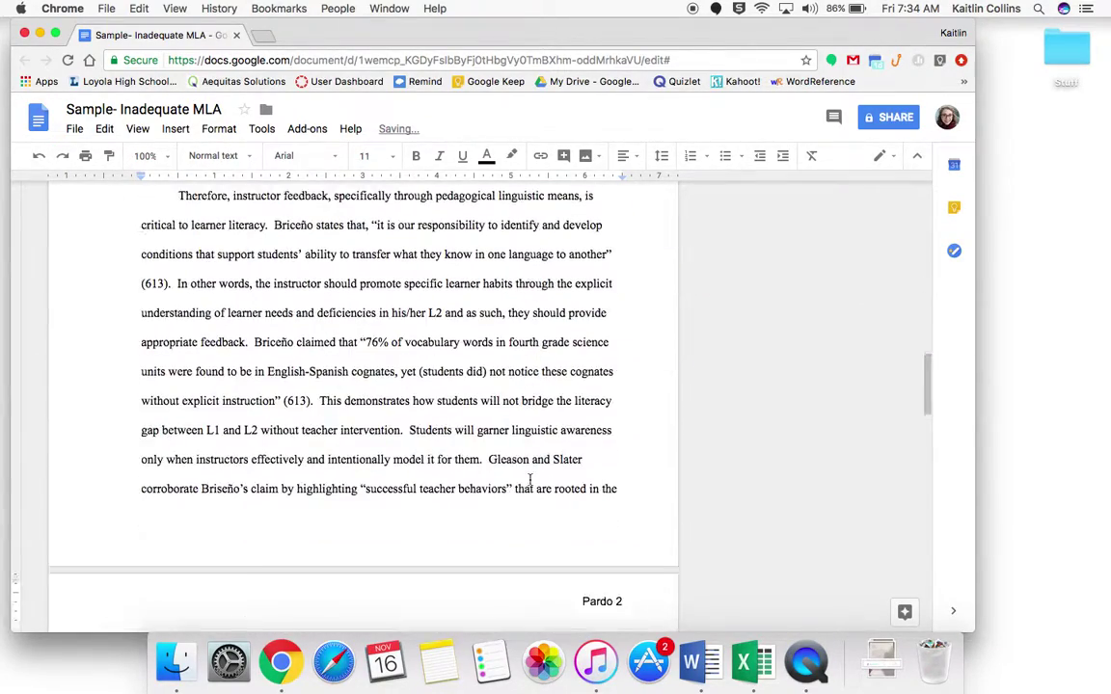
{"action": "scroll", "coordinate": [530, 479], "scroll_direction": "down", "scroll_amount": 15}
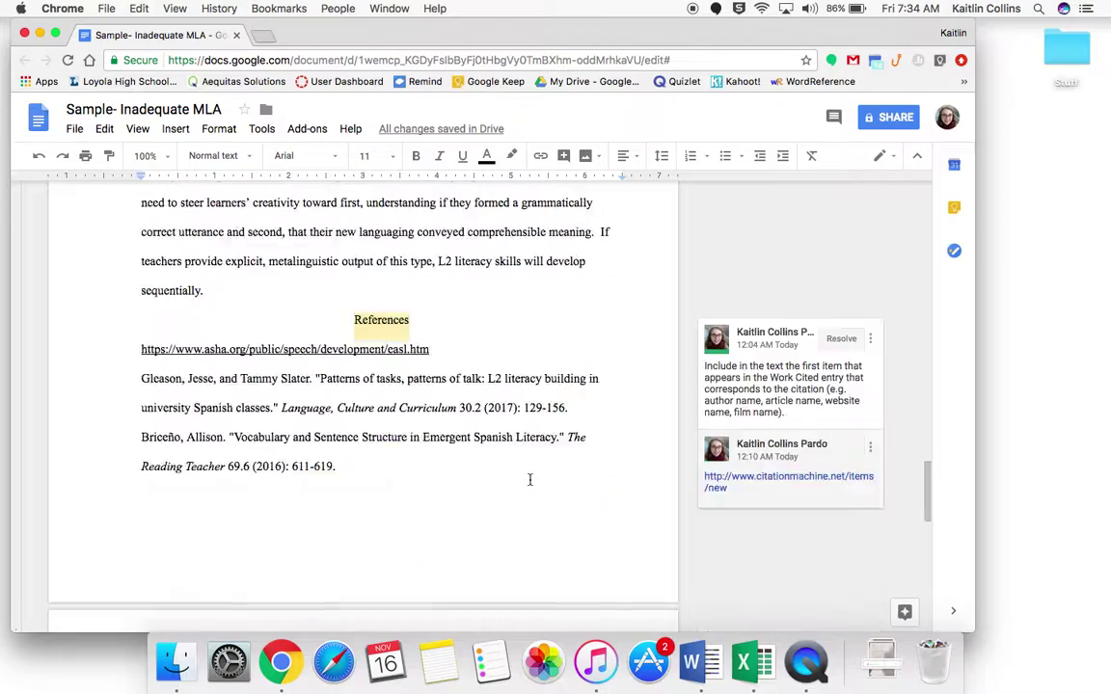
{"action": "scroll", "coordinate": [529, 479], "scroll_direction": "up", "scroll_amount": 20}
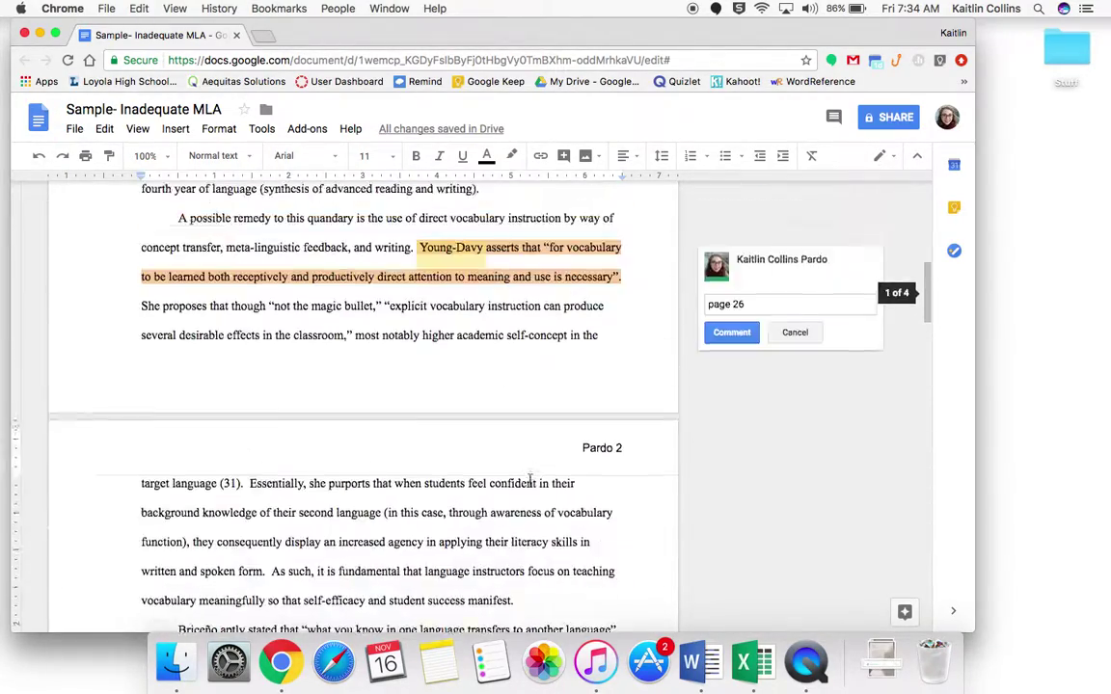
Step: Replace the manually entered 1 in the first-page header with automatic page numbering in the upper-right corner, starting on the first page
{"action": "left_click", "coordinate": [559, 192]}
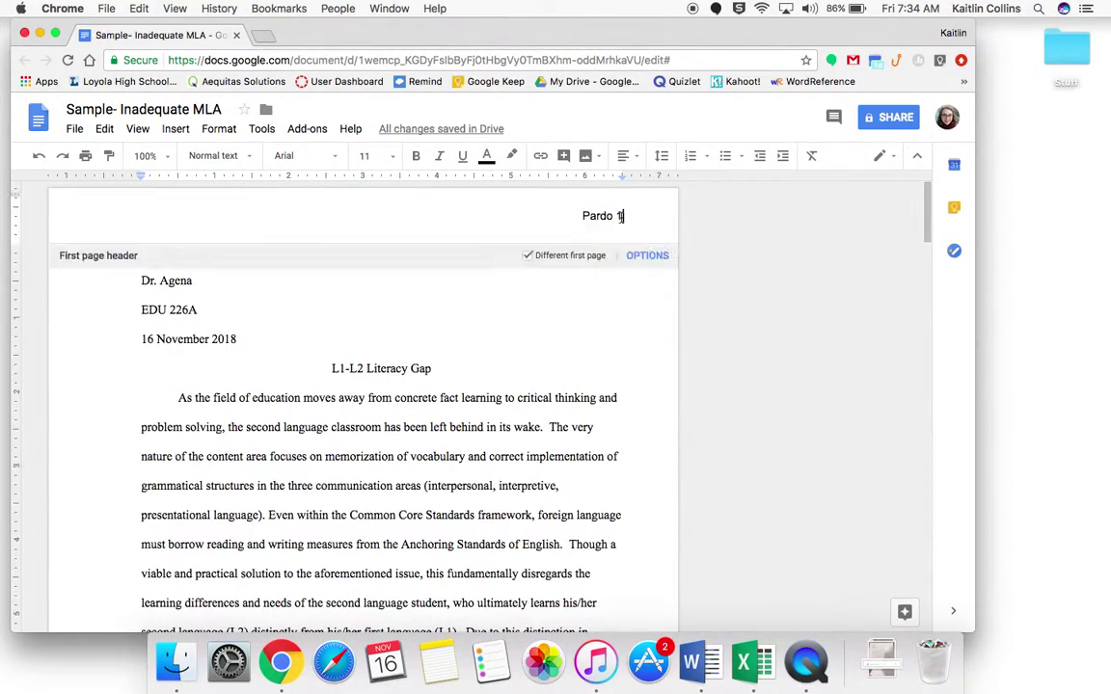
{"action": "key", "text": "BackSpace"}
{"action": "left_click", "coordinate": [175, 129]}
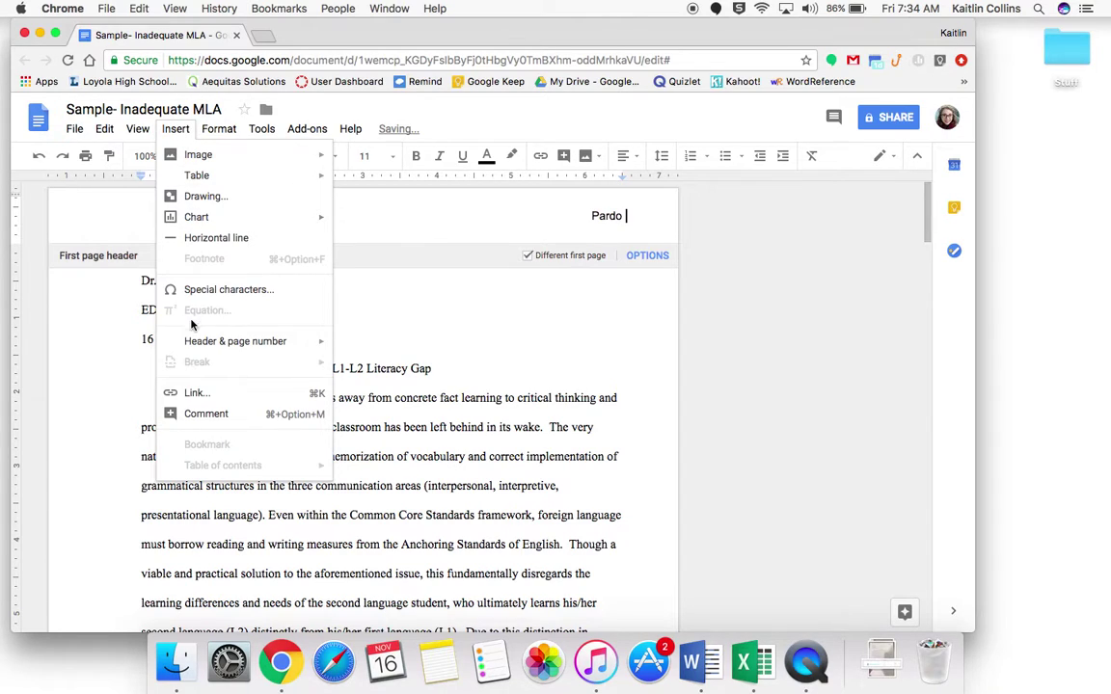
{"action": "mouse_move", "coordinate": [211, 343]}
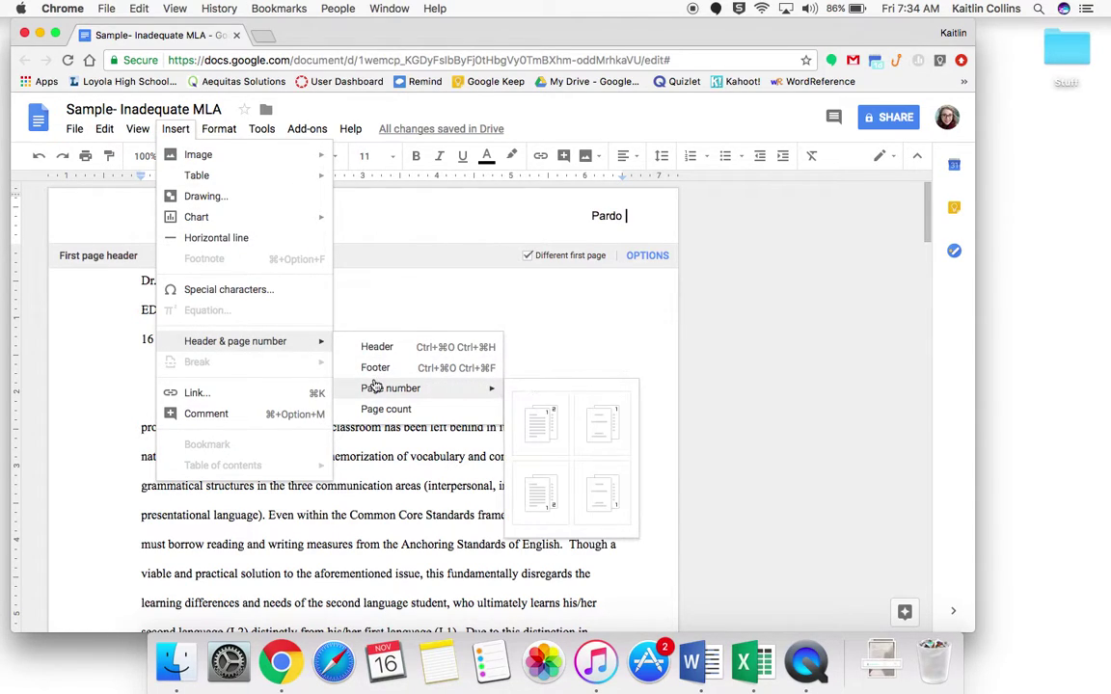
{"action": "mouse_move", "coordinate": [488, 390]}
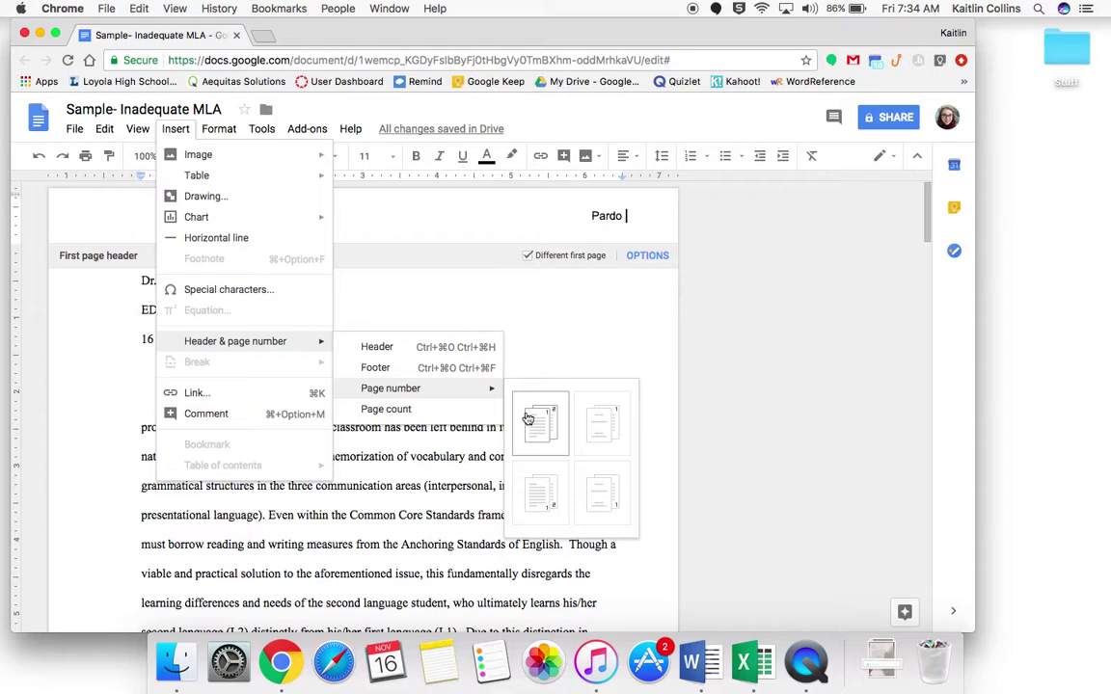
{"action": "left_click", "coordinate": [540, 420]}
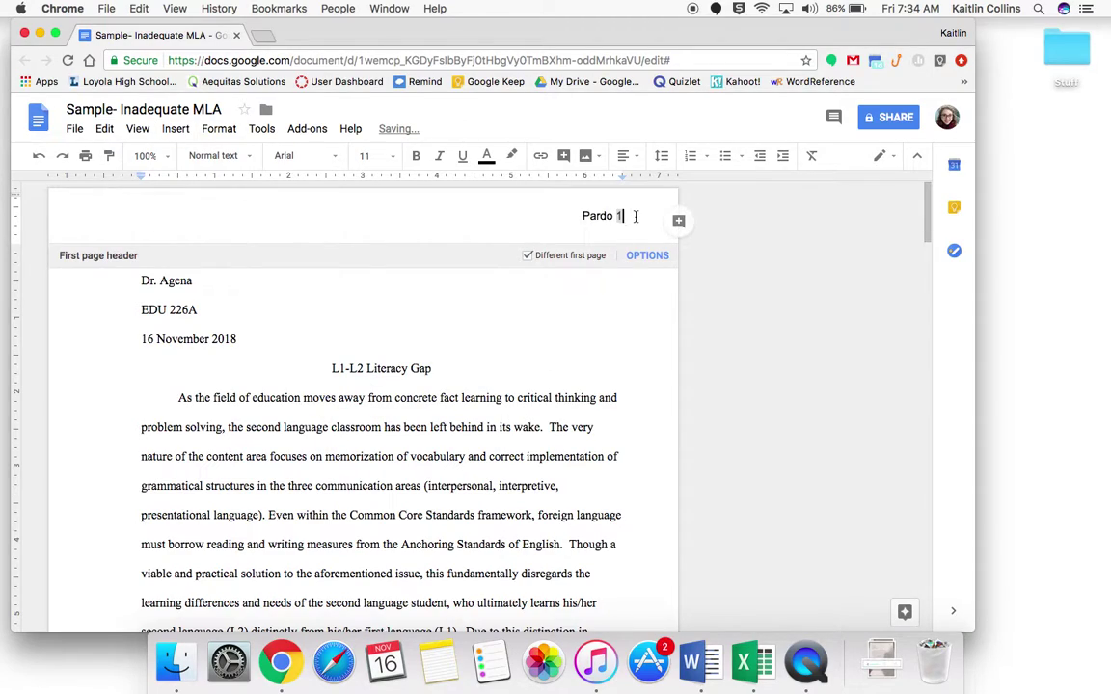
{"action": "left_click", "coordinate": [620, 347]}
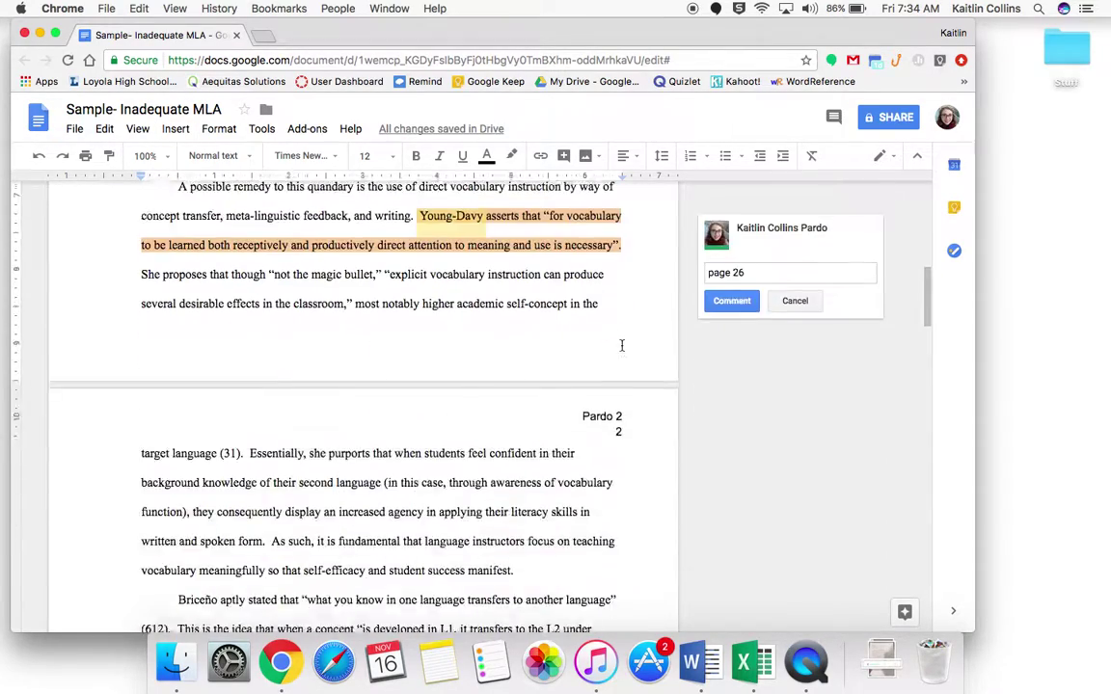
{"action": "scroll", "coordinate": [621, 345], "scroll_direction": "down", "scroll_amount": 12}
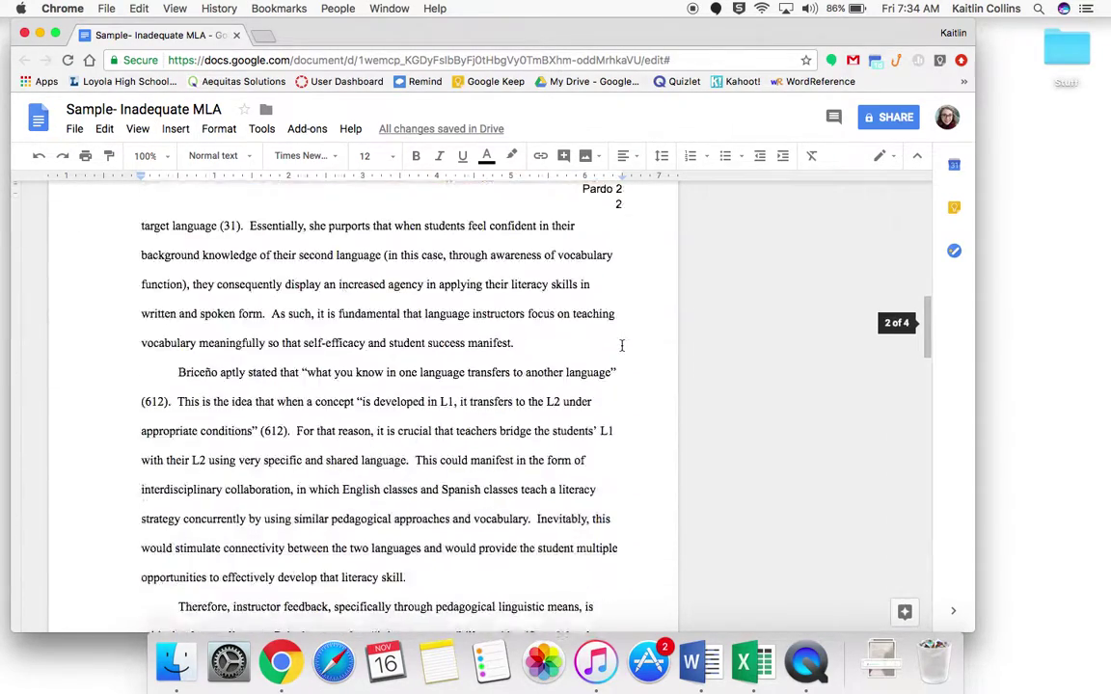
{"action": "scroll", "coordinate": [620, 345], "scroll_direction": "up", "scroll_amount": 10}
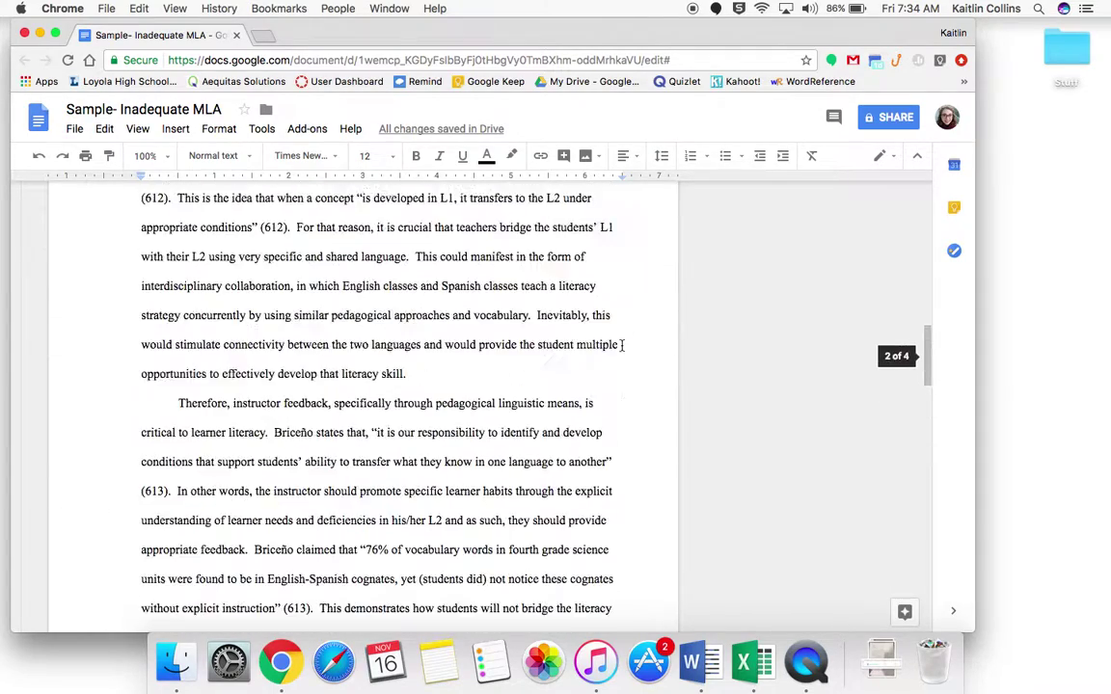
Step: Turn off the different first-page header and remove the manual 2 and line break so the automatic page number follows the last name
{"action": "left_click", "coordinate": [627, 477]}
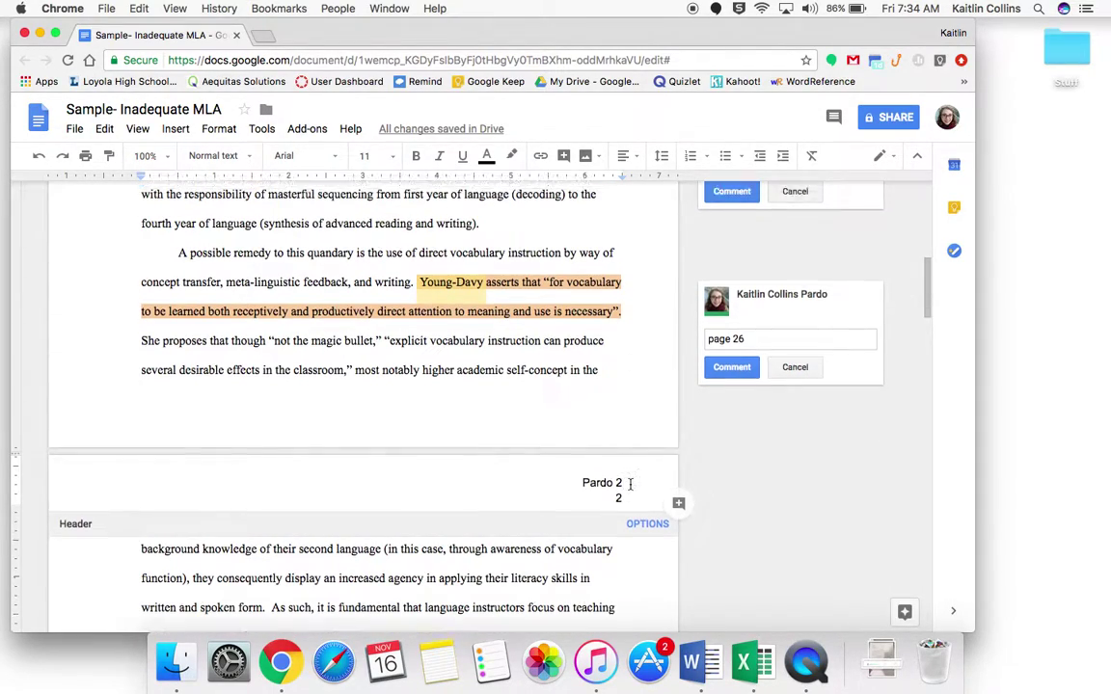
{"action": "scroll", "coordinate": [627, 447], "scroll_direction": "up", "scroll_amount": 6}
{"action": "left_click", "coordinate": [627, 214]}
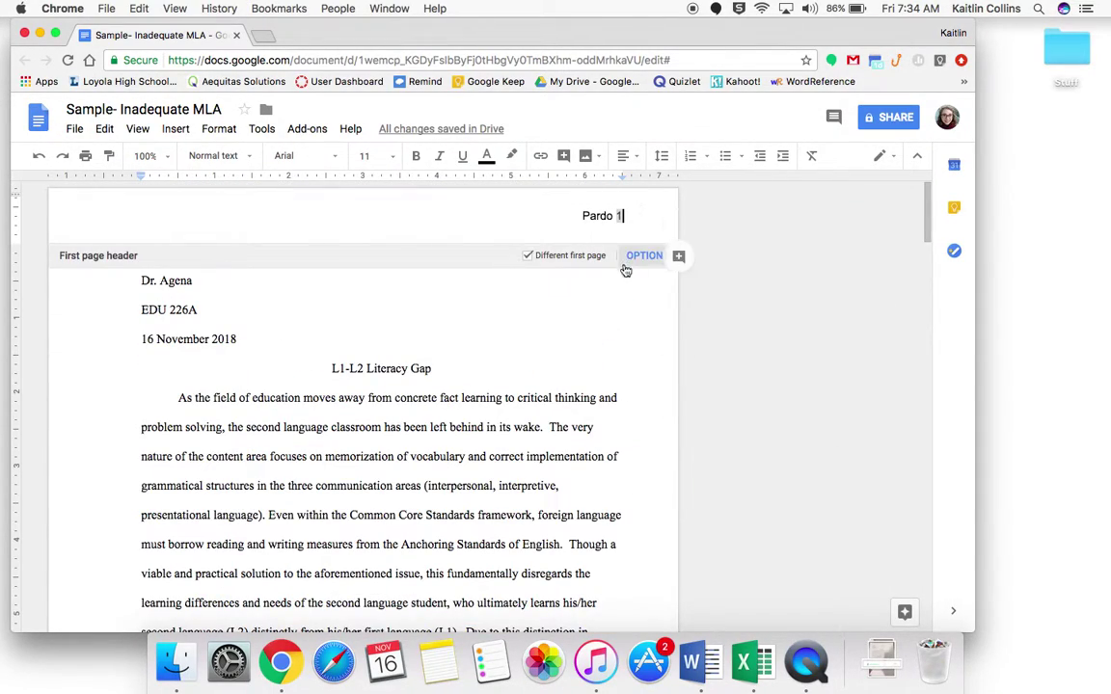
{"action": "left_click", "coordinate": [528, 257]}
{"action": "double_click", "coordinate": [621, 230]}
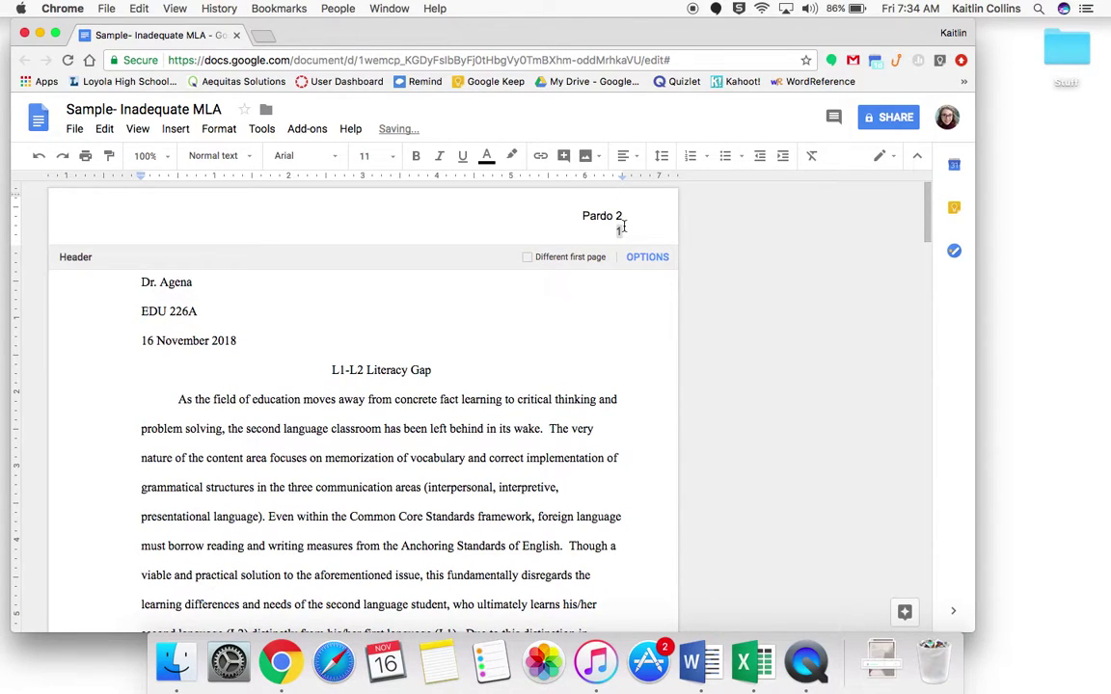
{"action": "key", "text": "BackSpace"}
{"action": "key", "text": "BackSpace"}
{"action": "type", "text": "1"}
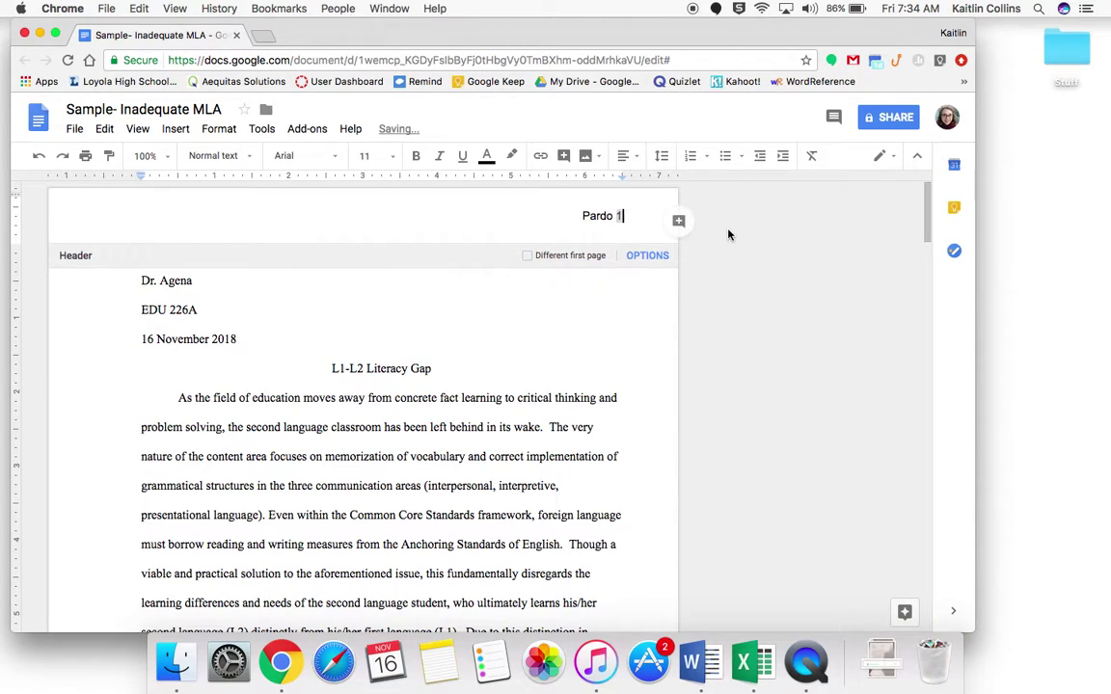
{"action": "left_click", "coordinate": [535, 290]}
Step: Format the header's last name and page number in 12-point Times New Roman and check the headers on all pages
{"action": "left_click_drag", "start_coordinate": [109, 255], "coordinate": [349, 337]}
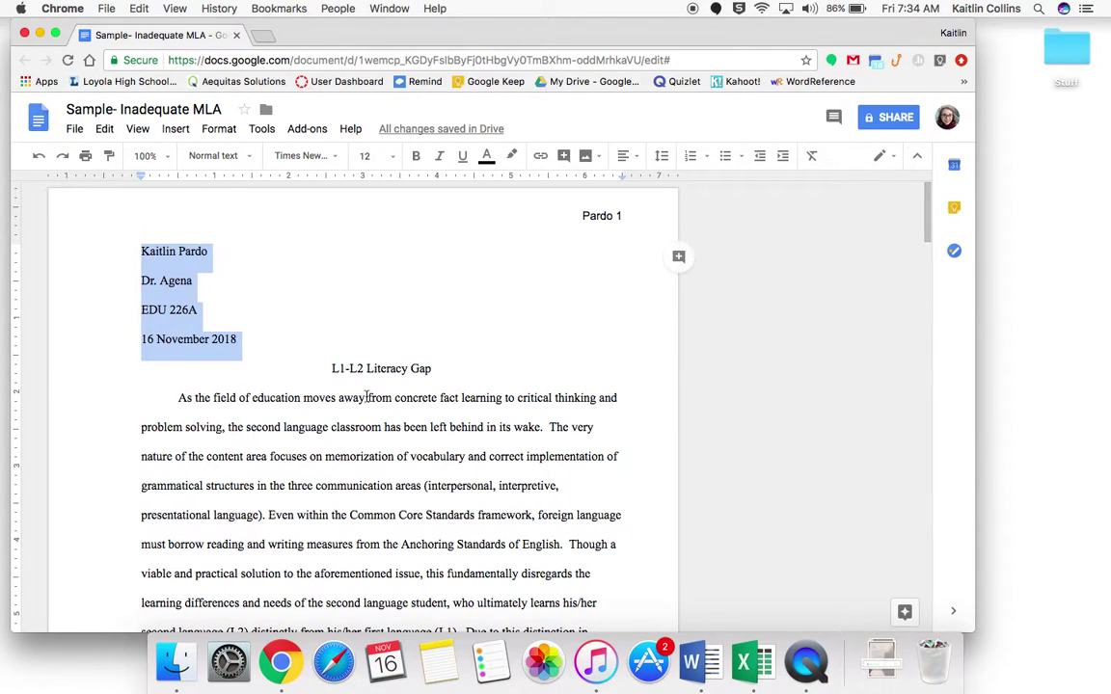
{"action": "double_click", "coordinate": [606, 218]}
{"action": "left_click_drag", "start_coordinate": [632, 213], "coordinate": [520, 221]}
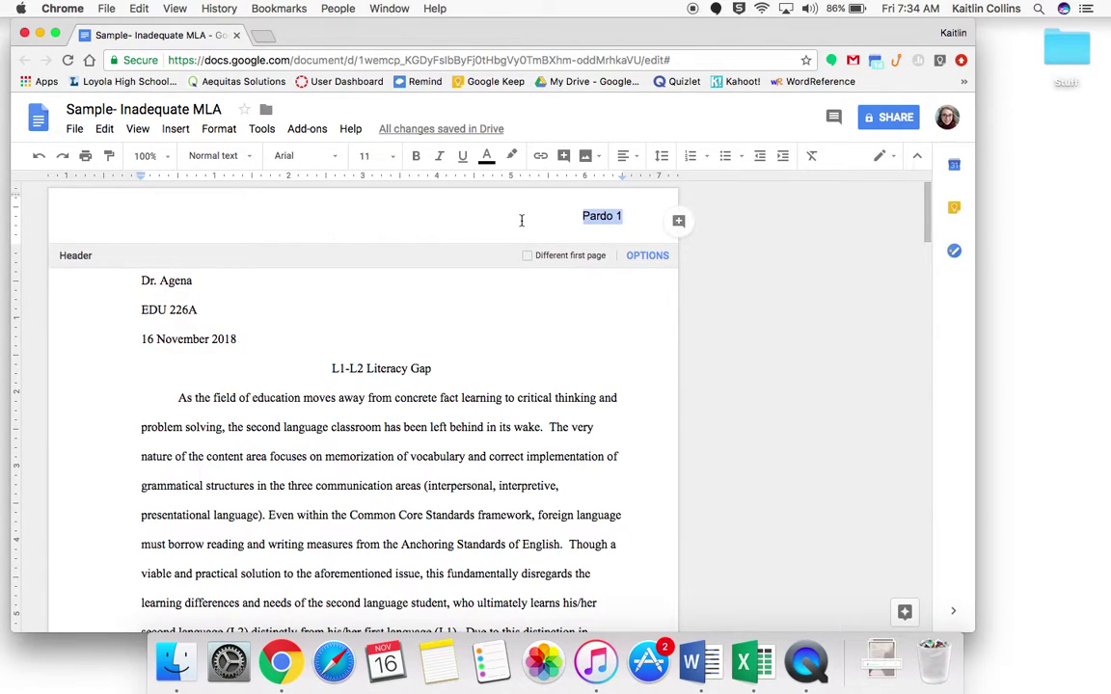
{"action": "left_click", "coordinate": [367, 155]}
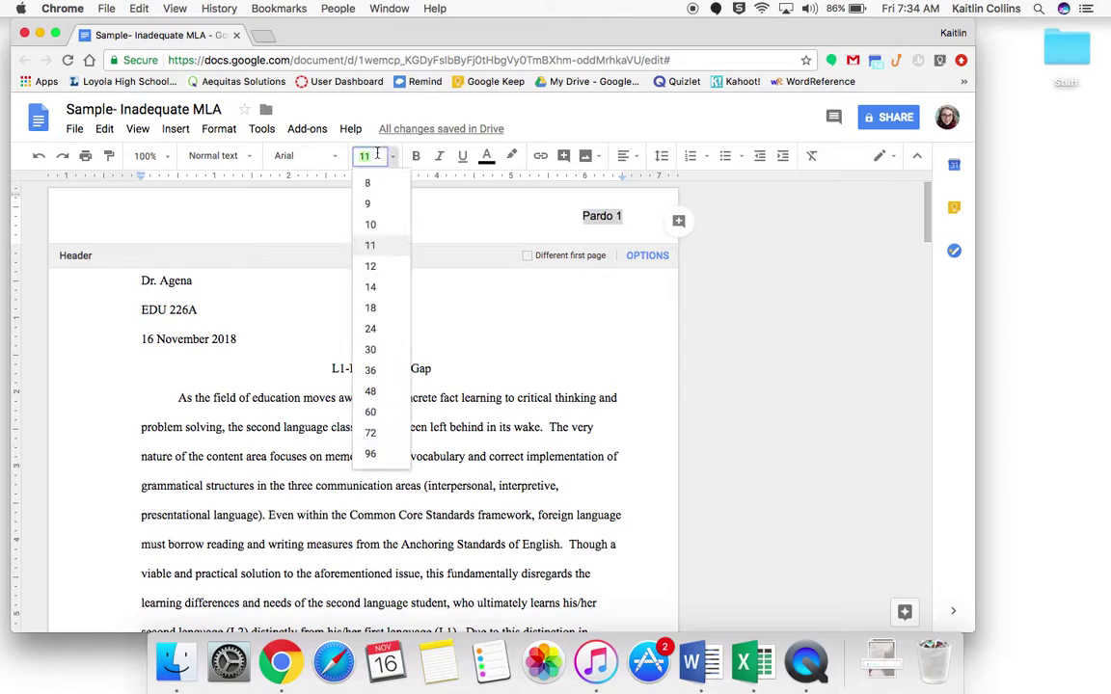
{"action": "left_click", "coordinate": [385, 262]}
{"action": "left_click", "coordinate": [317, 157]}
{"action": "left_click", "coordinate": [317, 213]}
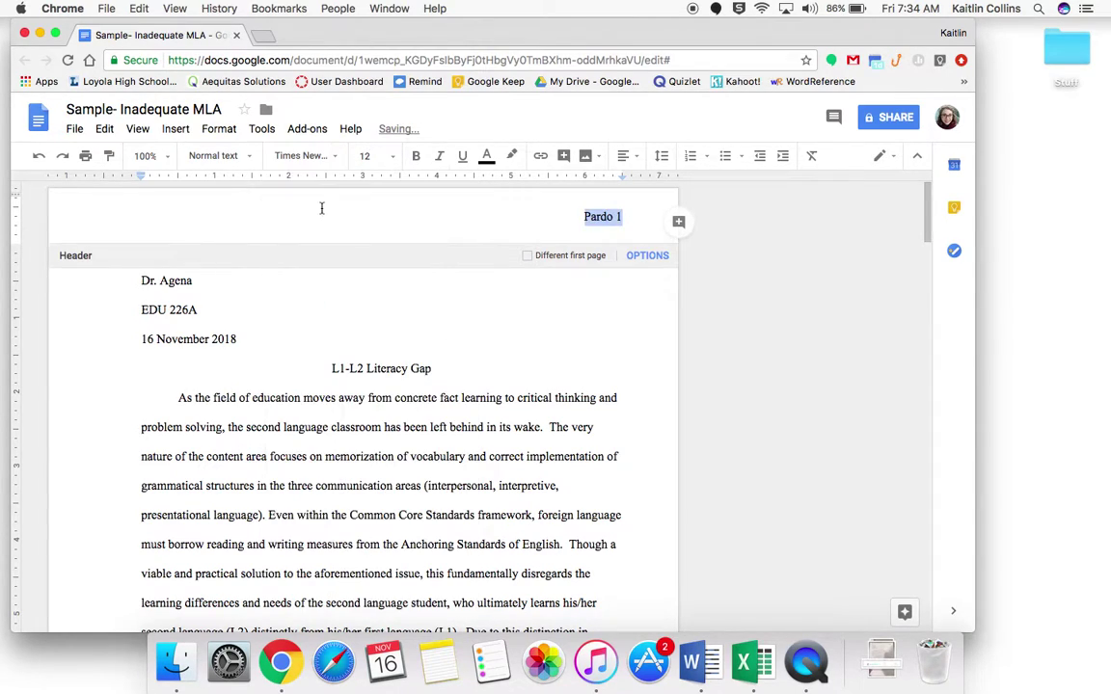
{"action": "left_click", "coordinate": [428, 268]}
{"action": "scroll", "coordinate": [428, 268], "scroll_direction": "down", "scroll_amount": 20}
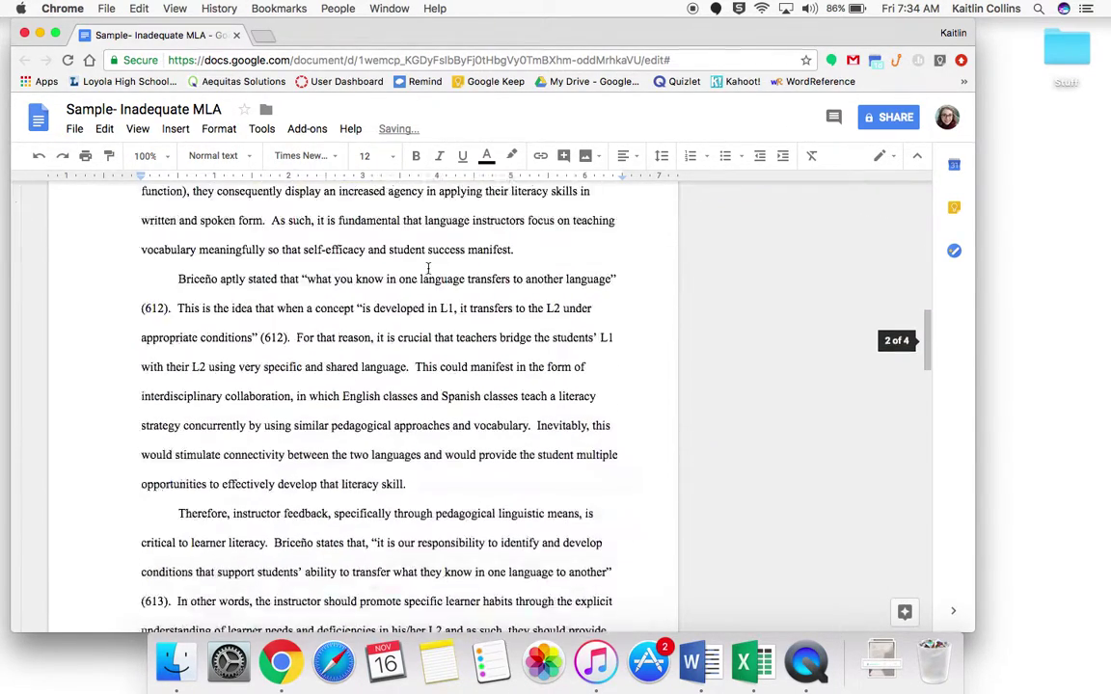
{"action": "scroll", "coordinate": [428, 268], "scroll_direction": "down", "scroll_amount": 15}
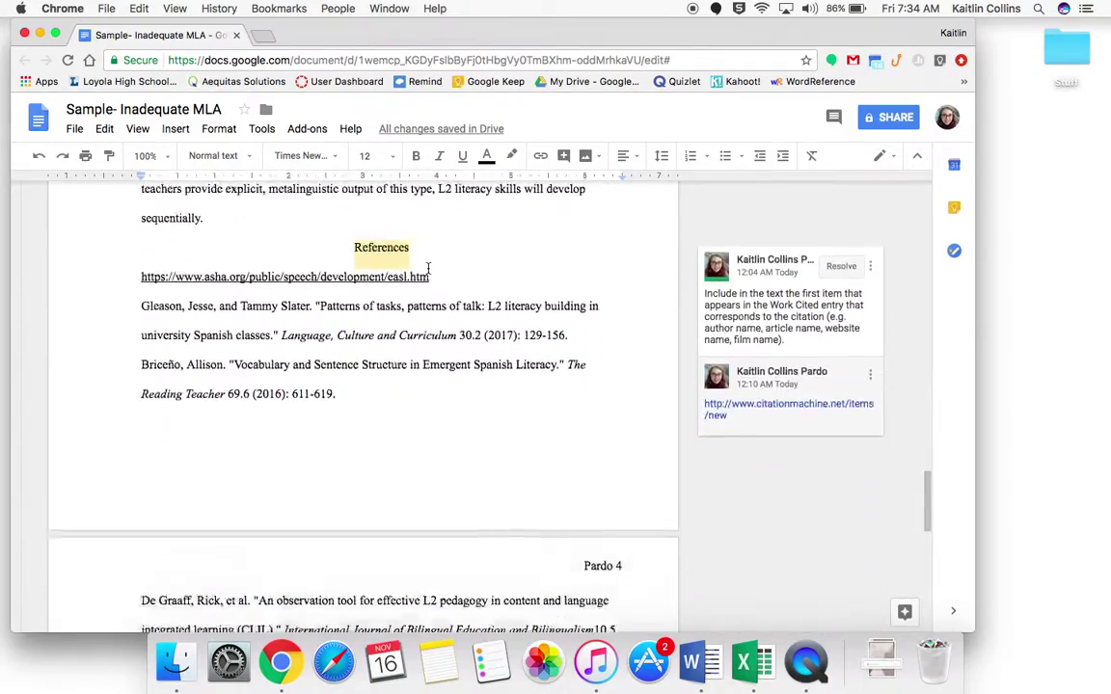
{"action": "scroll", "coordinate": [428, 268], "scroll_direction": "up", "scroll_amount": 20}
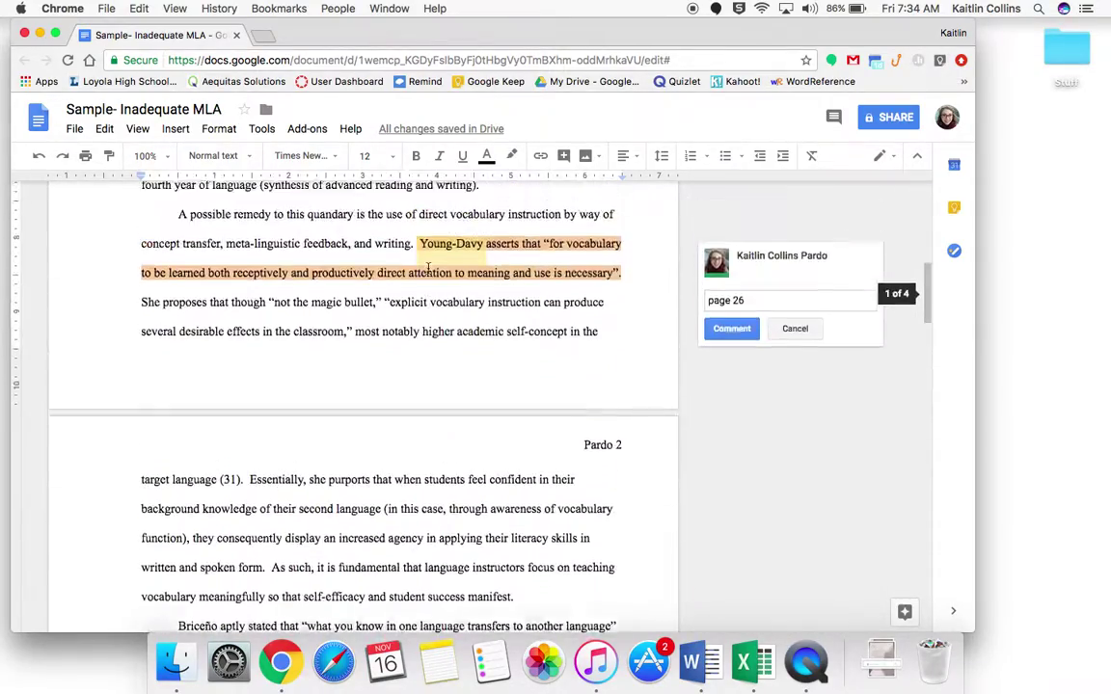
{"action": "scroll", "coordinate": [428, 268], "scroll_direction": "up", "scroll_amount": 5}
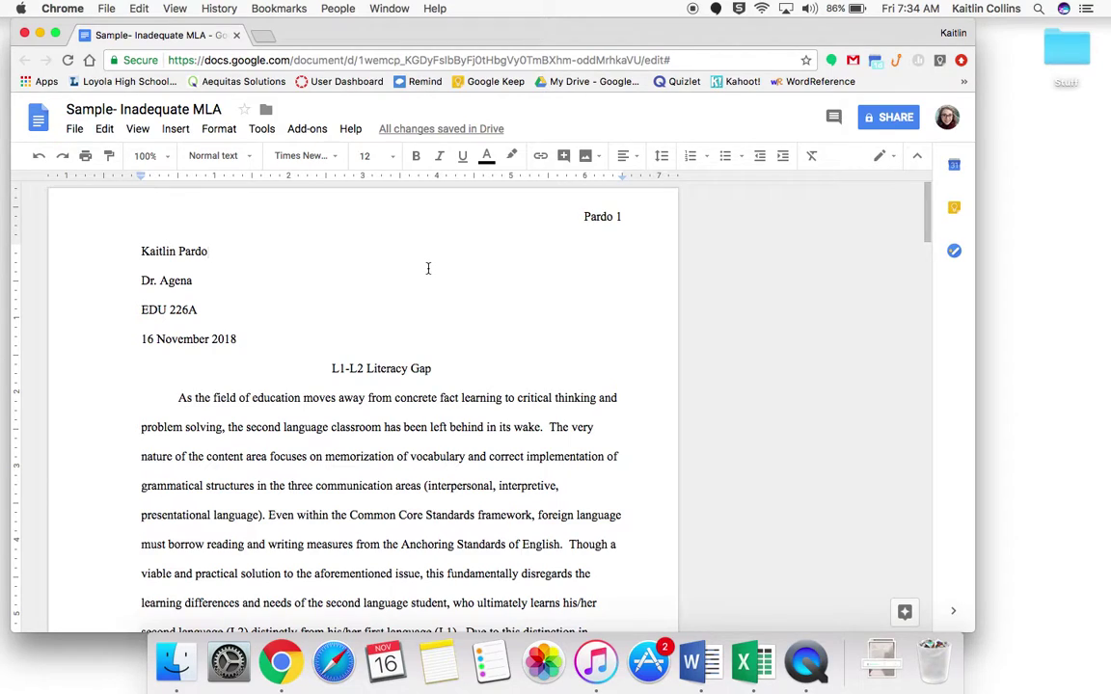
Step: Set the document's top, bottom, left and right page margins to 1 inch
{"action": "left_click", "coordinate": [75, 129]}
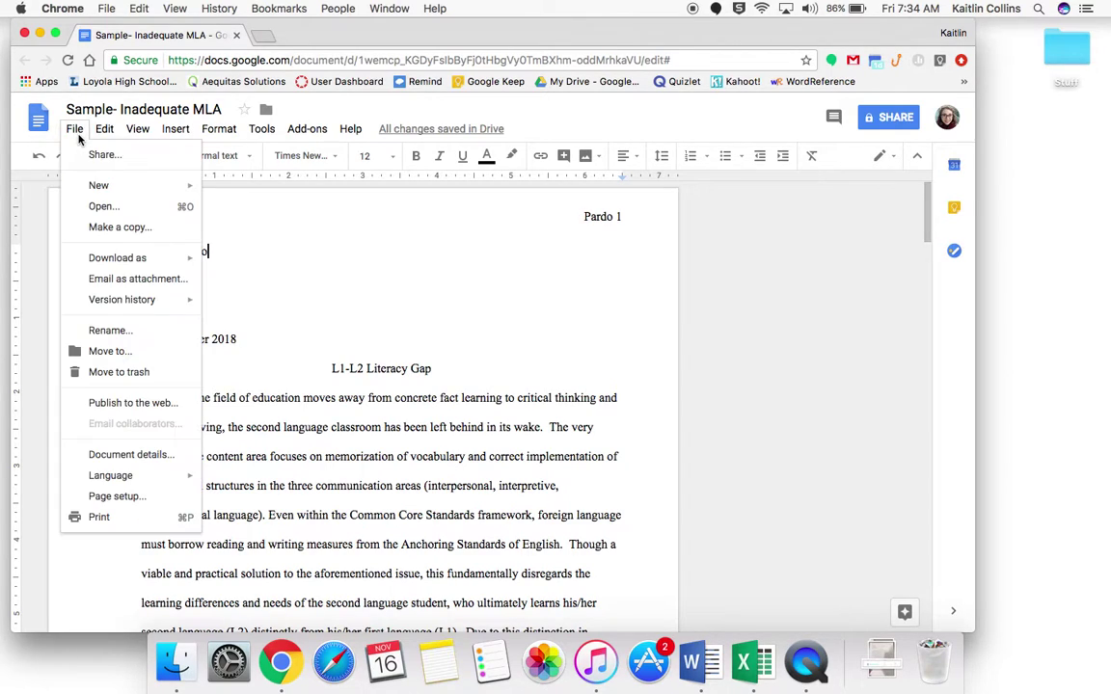
{"action": "left_click", "coordinate": [143, 500]}
{"action": "left_click", "coordinate": [627, 308]}
{"action": "key", "text": "BackSpace"}
{"action": "key", "text": "BackSpace"}
{"action": "type", "text": "1"}
{"action": "left_click_drag", "start_coordinate": [620, 340], "coordinate": [575, 339]}
{"action": "key", "text": "BackSpace"}
{"action": "left_click_drag", "start_coordinate": [621, 372], "coordinate": [575, 372]}
{"action": "type", "text": "1"}
{"action": "left_click", "coordinate": [607, 405]}
{"action": "key", "text": "BackSpace"}
{"action": "key", "text": "BackSpace"}
{"action": "key", "text": "BackSpace"}
{"action": "key", "text": "BackSpace"}
{"action": "type", "text": "1"}
{"action": "left_click", "coordinate": [368, 467]}
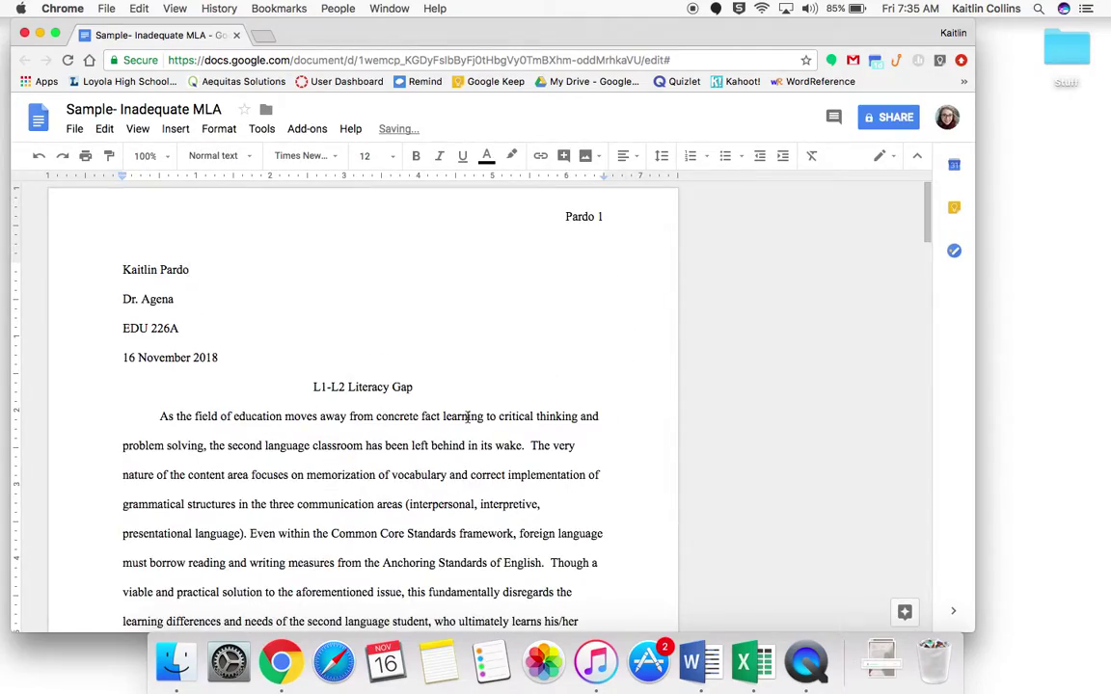
Step: Review the whole paper, including the page headers and the References section, with the new margins
{"action": "scroll", "coordinate": [468, 416], "scroll_direction": "down", "scroll_amount": 20}
{"action": "scroll", "coordinate": [468, 416], "scroll_direction": "down", "scroll_amount": 20}
{"action": "scroll", "coordinate": [466, 416], "scroll_direction": "down", "scroll_amount": 2}
{"action": "scroll", "coordinate": [466, 416], "scroll_direction": "up", "scroll_amount": 4}
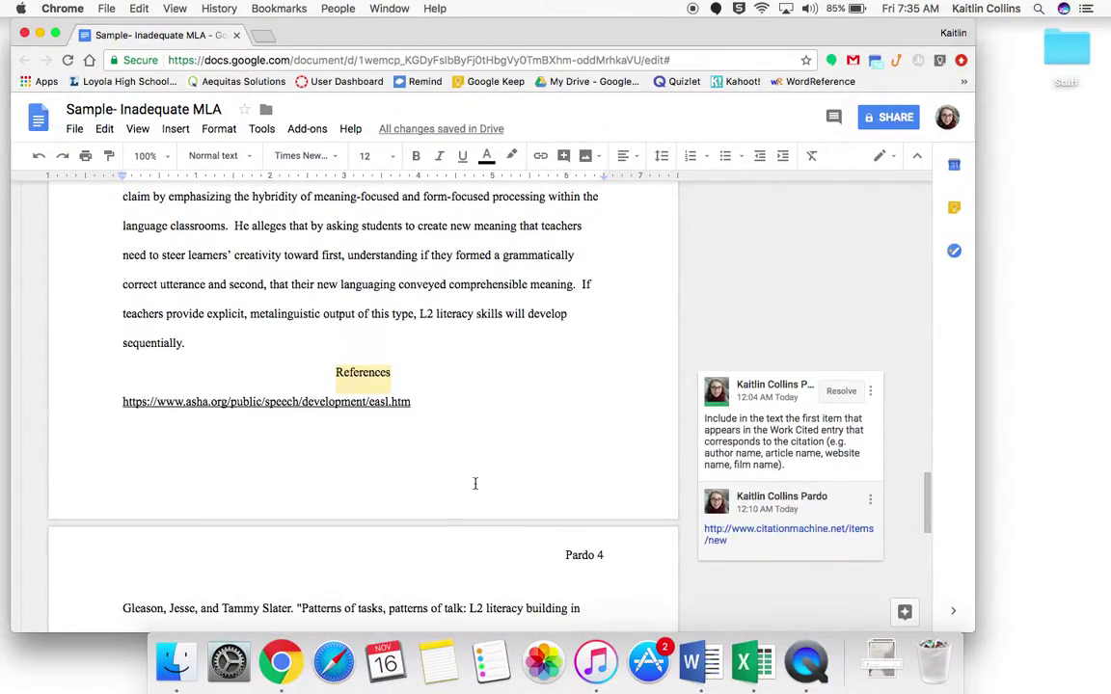
{"action": "scroll", "coordinate": [475, 483], "scroll_direction": "down", "scroll_amount": 4}
{"action": "scroll", "coordinate": [474, 483], "scroll_direction": "up", "scroll_amount": 20}
{"action": "scroll", "coordinate": [475, 483], "scroll_direction": "up", "scroll_amount": 10}
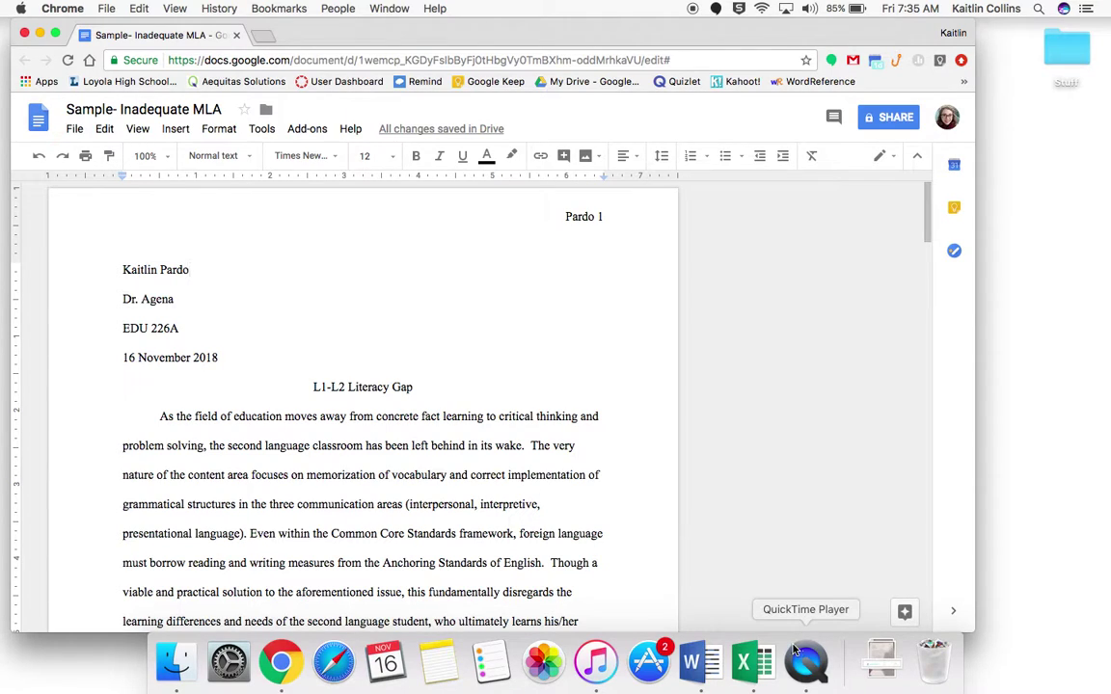
{"action": "scroll", "coordinate": [726, 500], "scroll_direction": "down", "scroll_amount": 1}
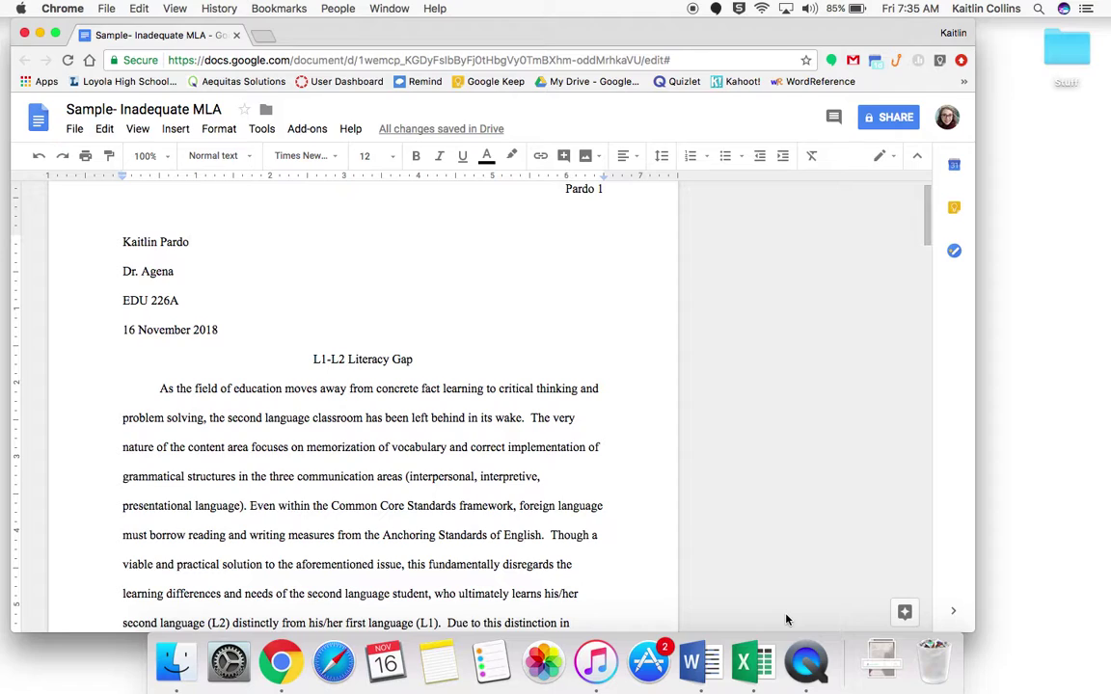
{"action": "left_click", "coordinate": [800, 661]}
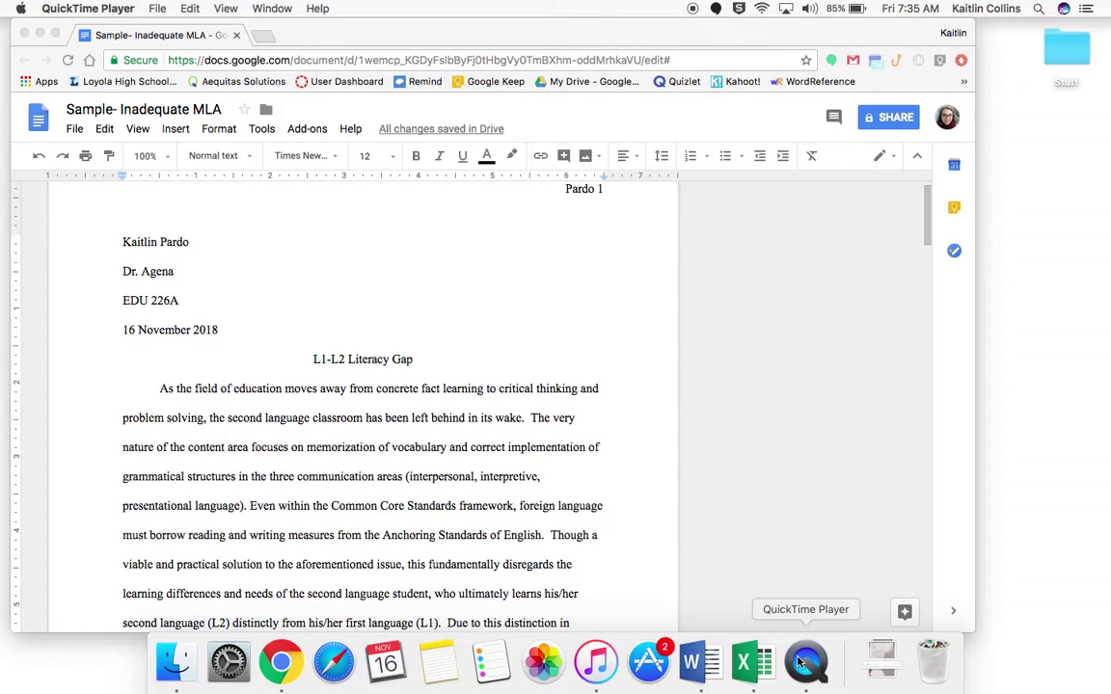